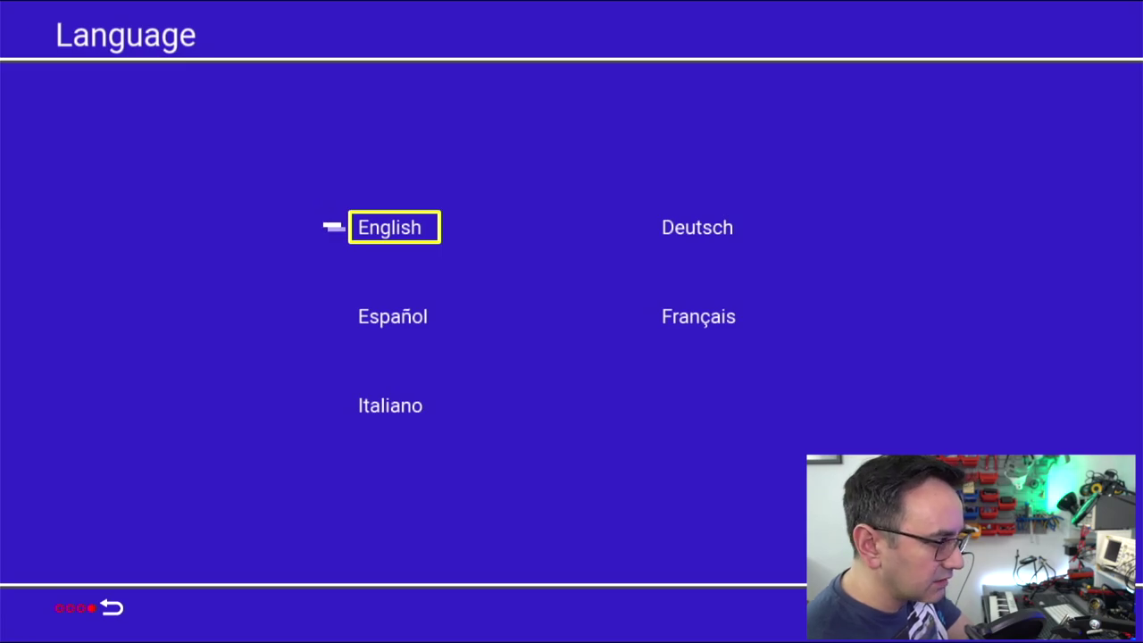
Look through the available languages and choose English as the system language.
key(Down)
key(Up)
key(Down)
key(Up)
key(Down)
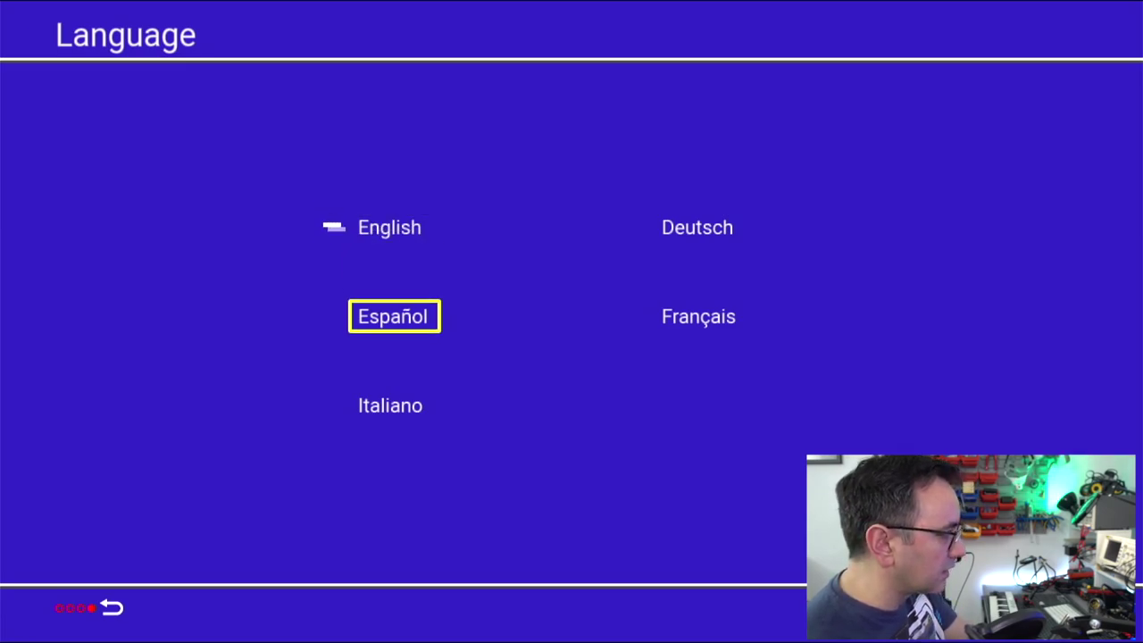
key(Up)
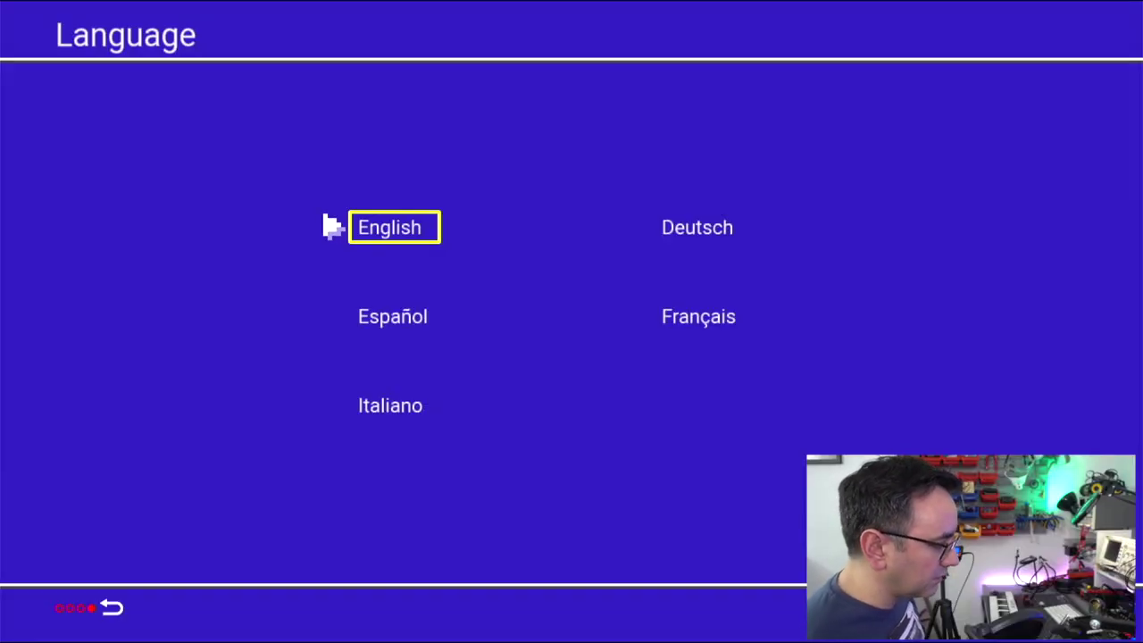
key(Return)
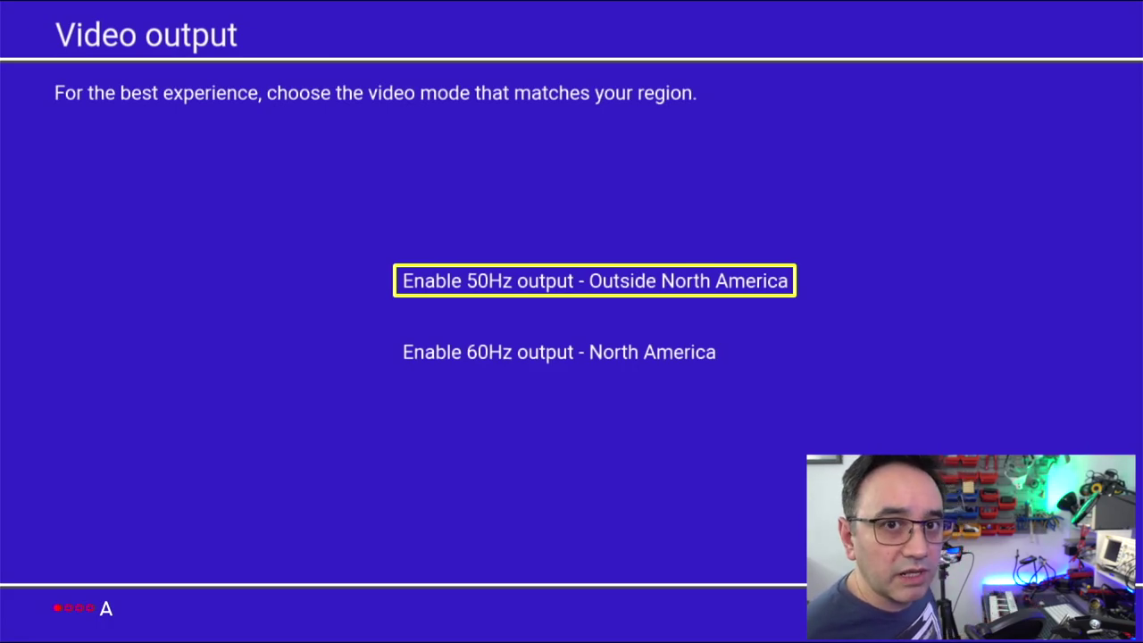
Enable 50Hz video output for outside North America and set the boot mode to Classic.
key(Return)
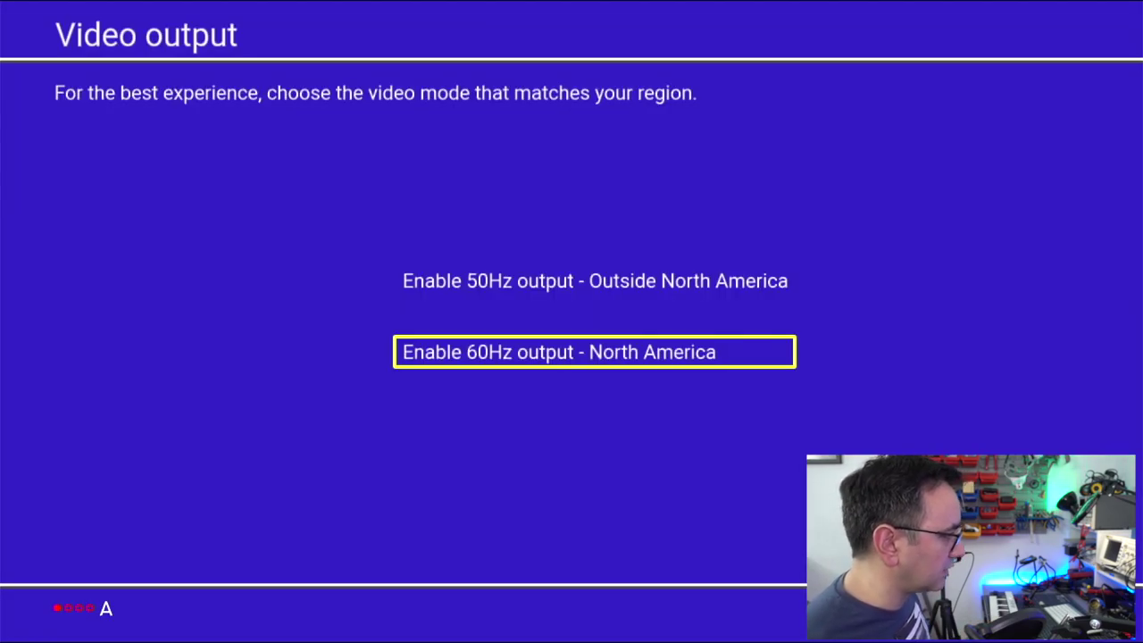
key(Up)
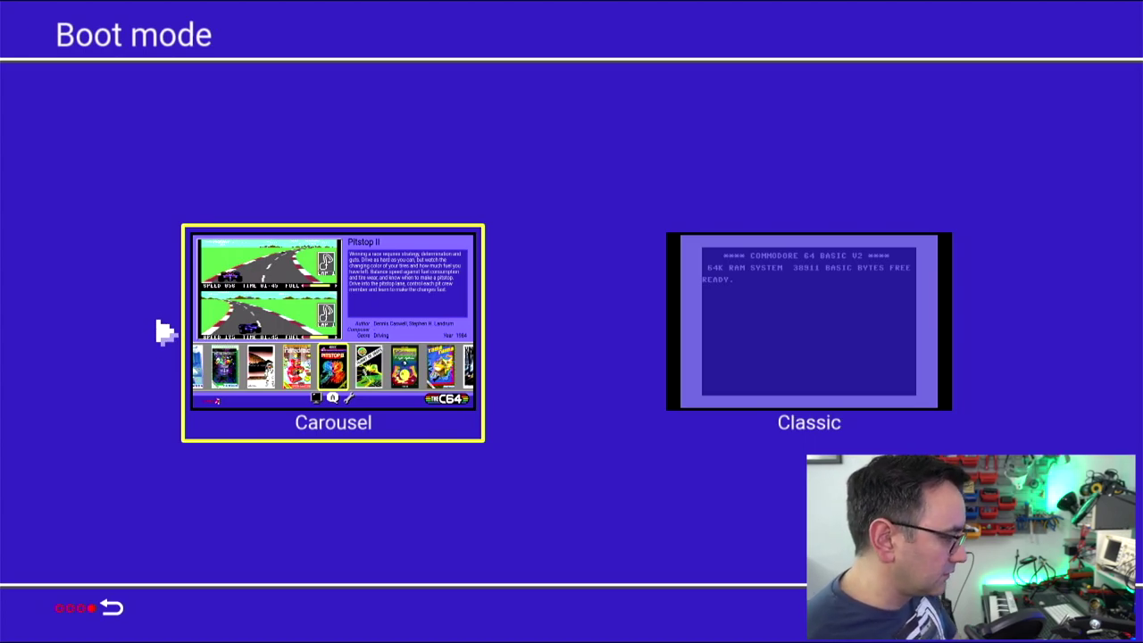
key(Right)
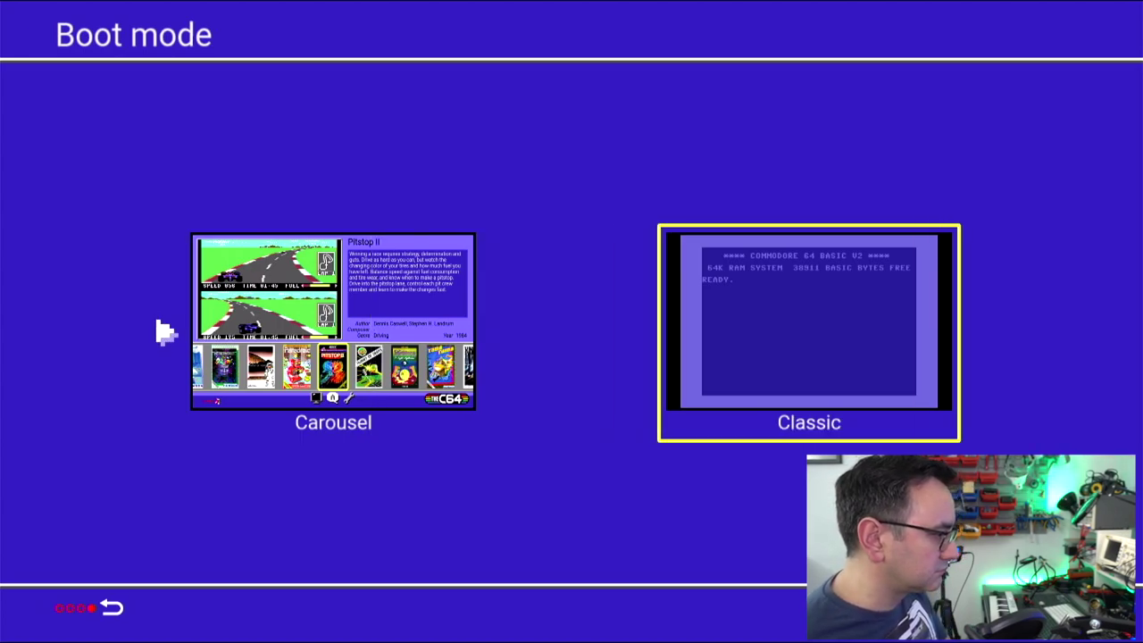
key(Return)
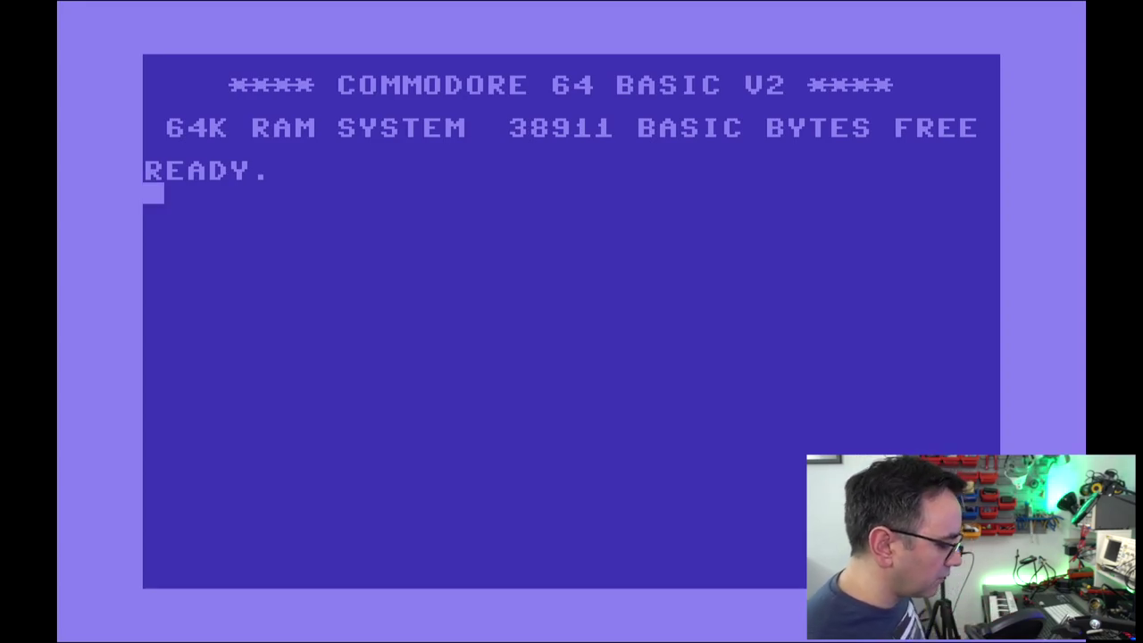
Run the BASIC command PRINT "HELLO" at the prompt.
key(Return)
key(Return)
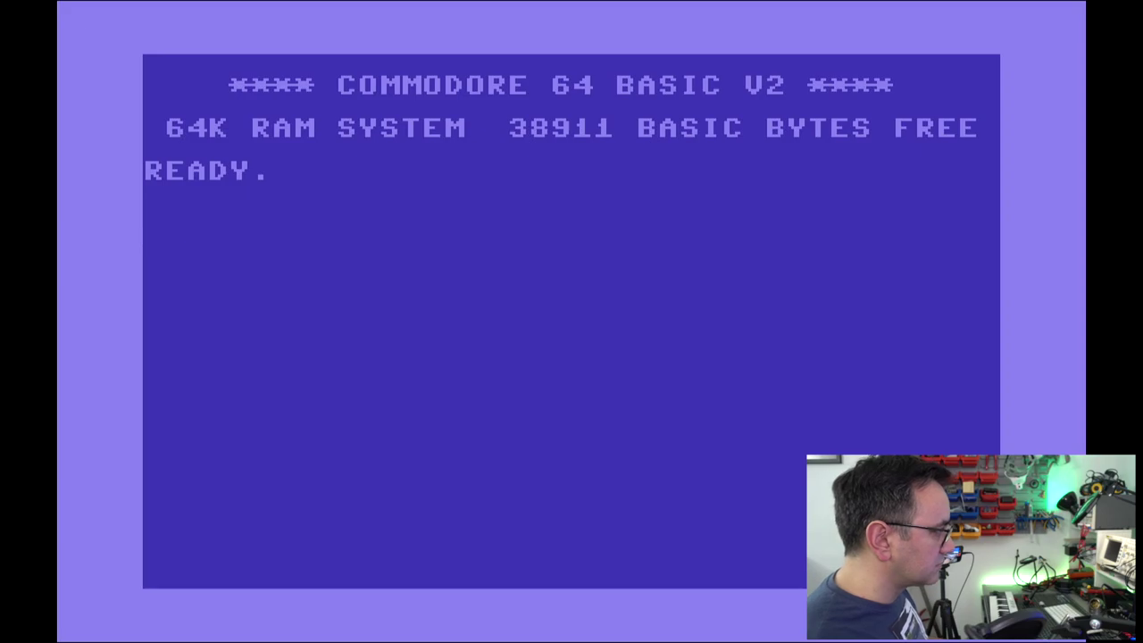
text(PRI)
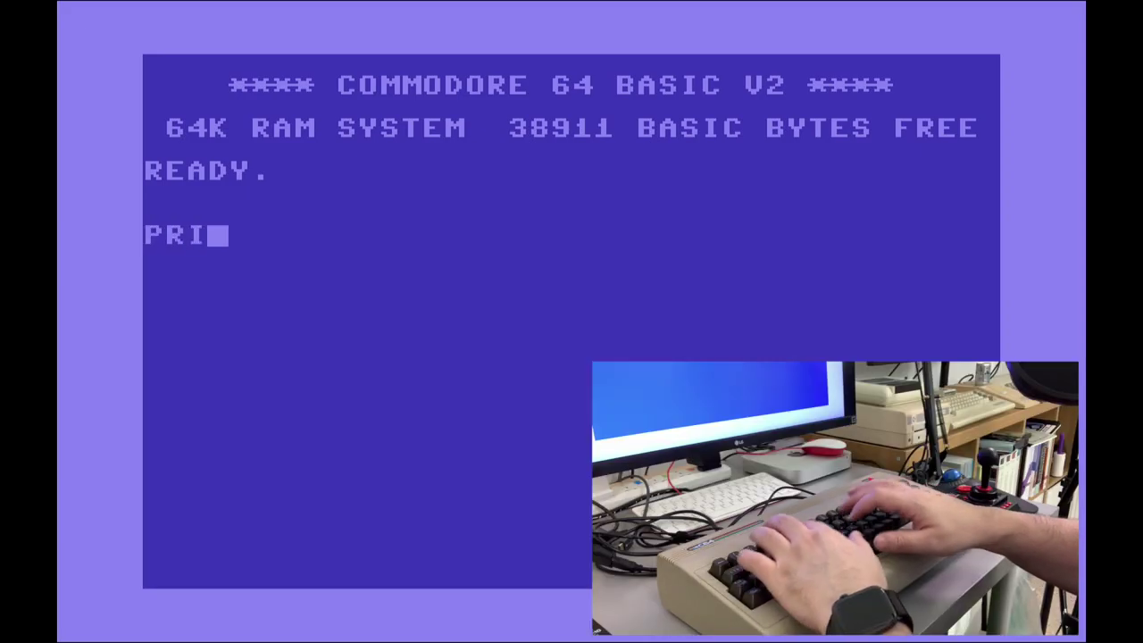
text(NT ")
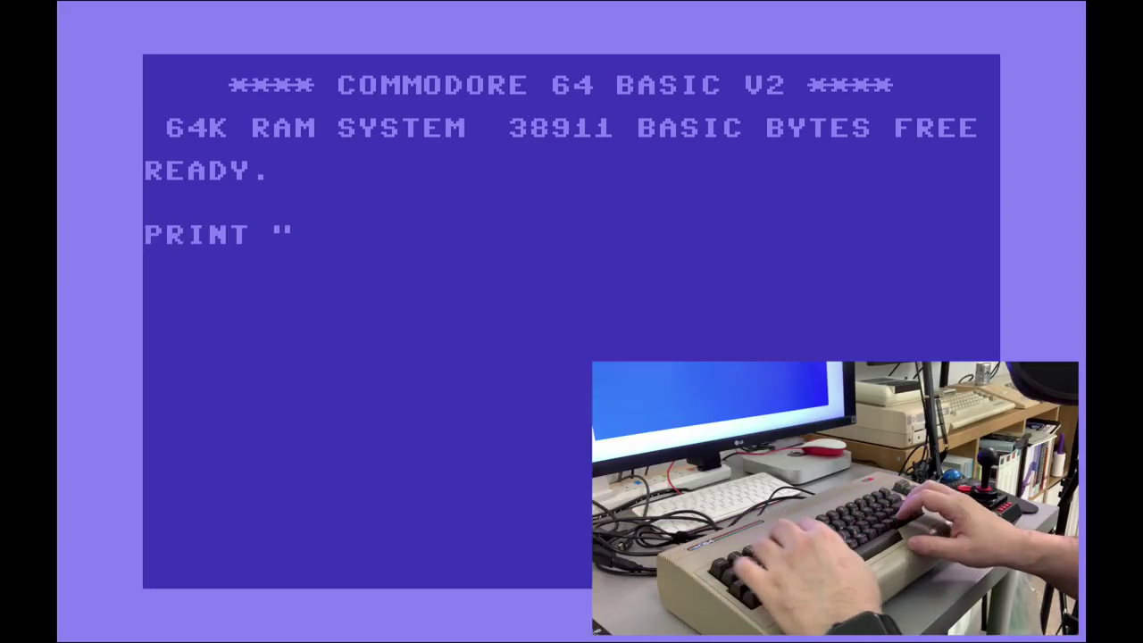
text(HE:)
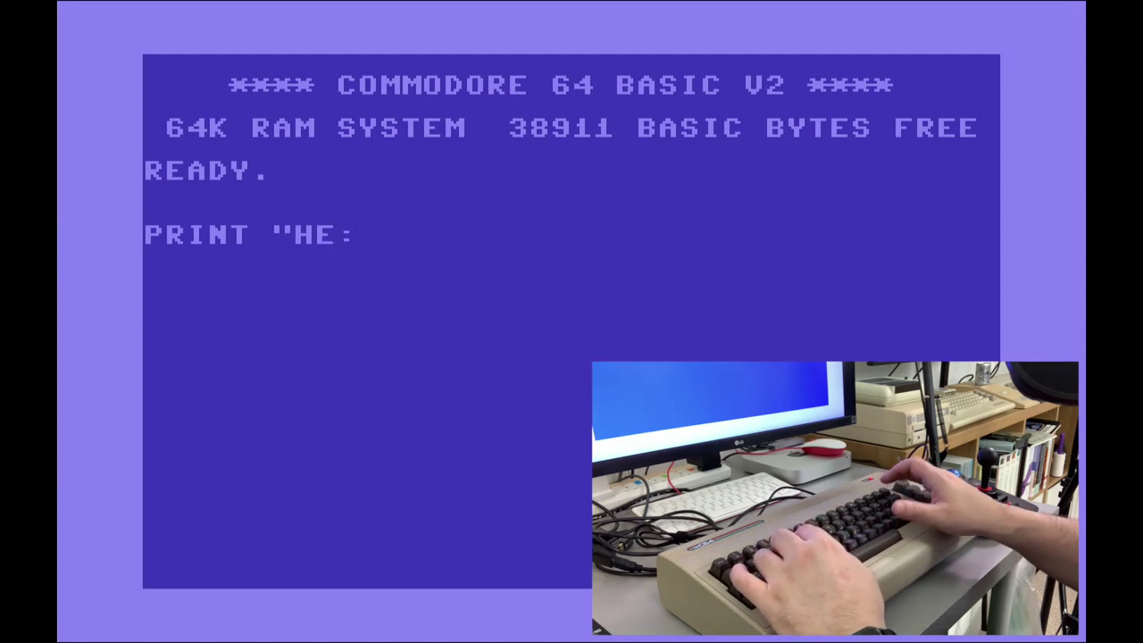
key(BackSpace)
text(LLO")
key(Return)
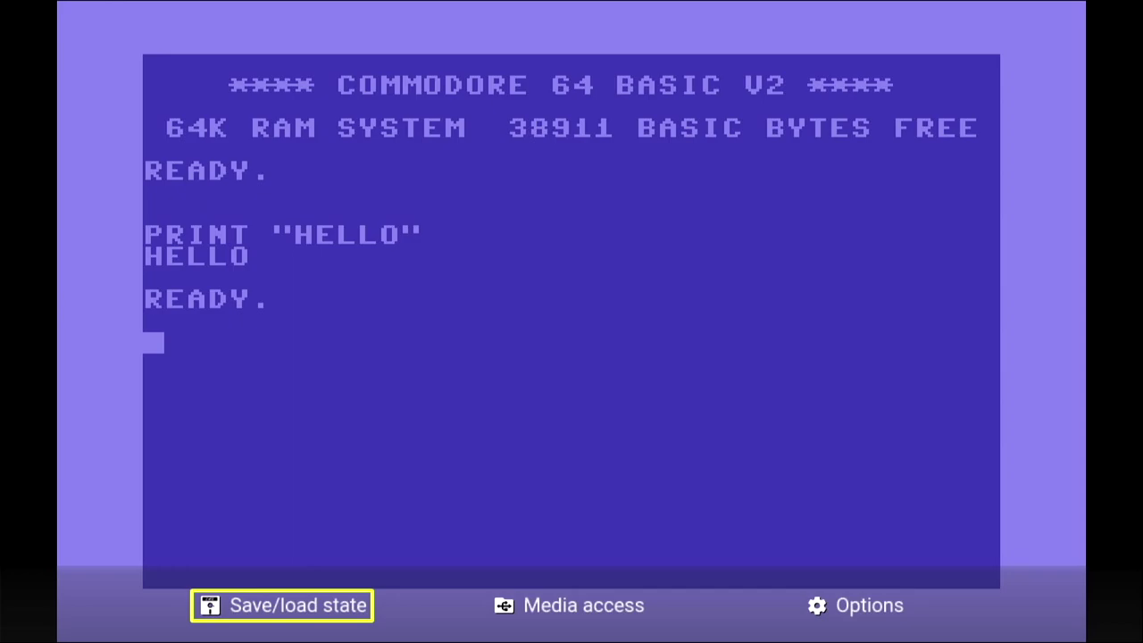
View the saved states and the media access screen, closing each one without changing anything.
key(Right)
key(Right)
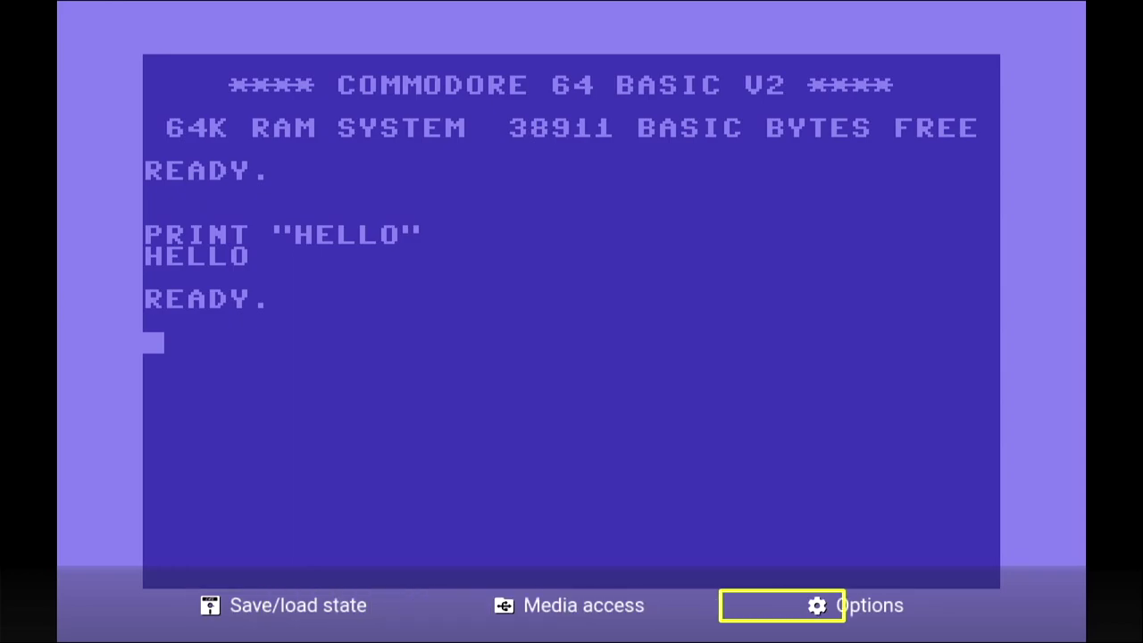
key(Left)
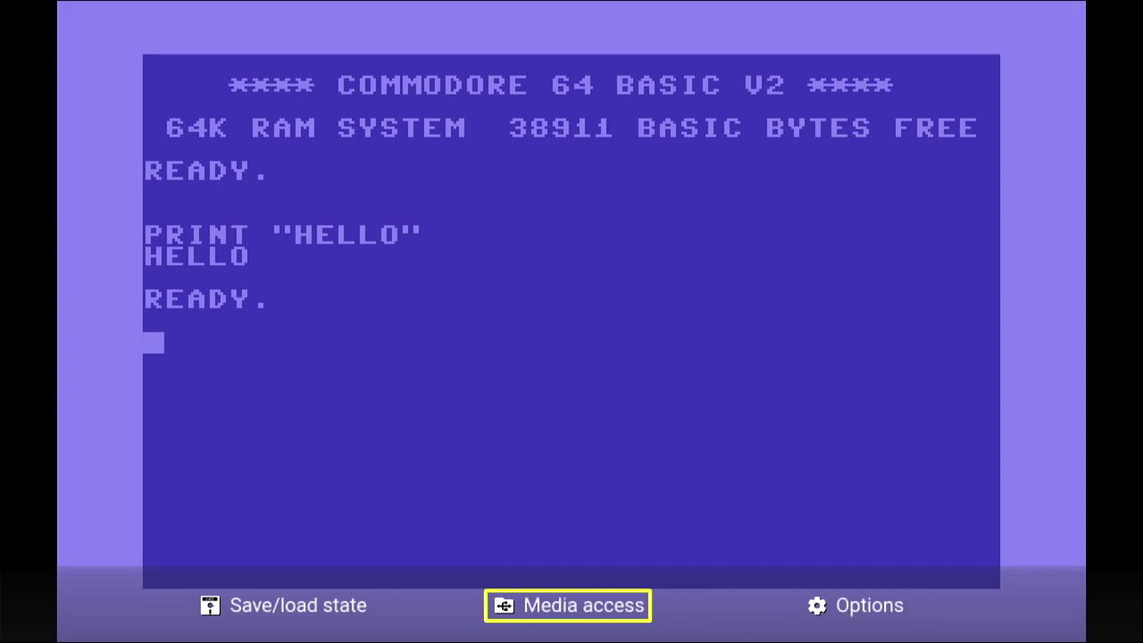
key(Left)
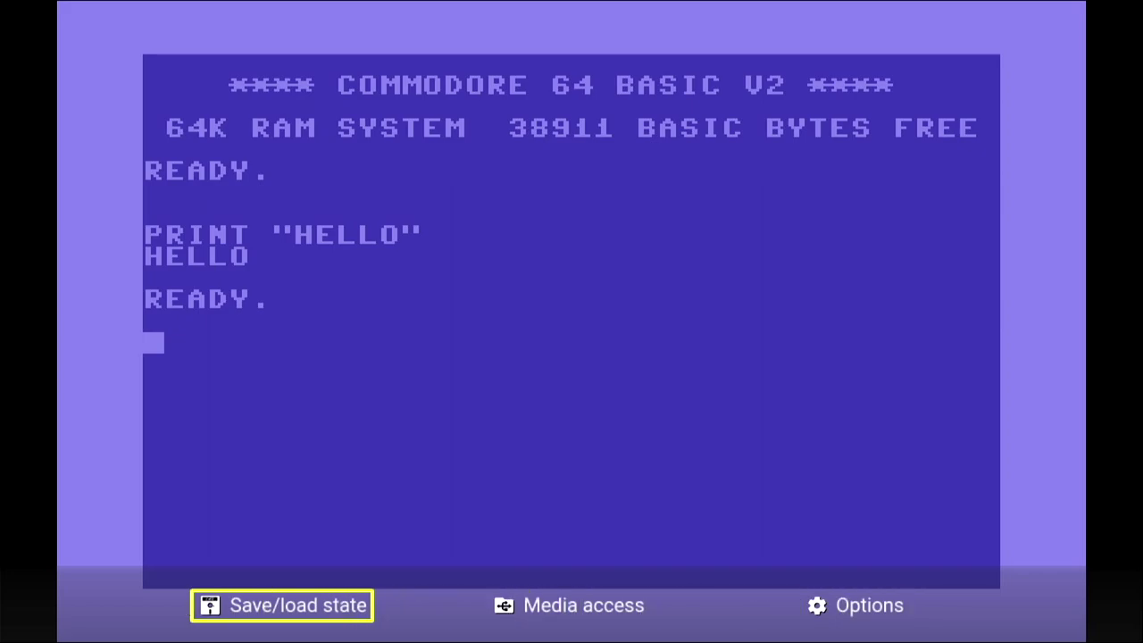
key(Return)
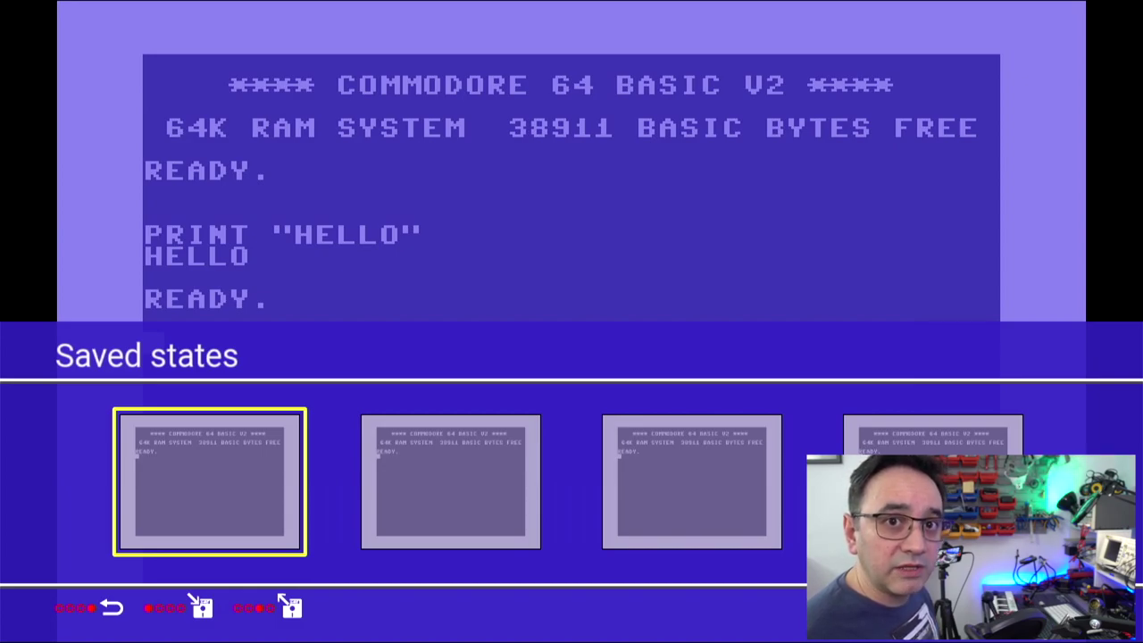
key(Escape)
key(Return)
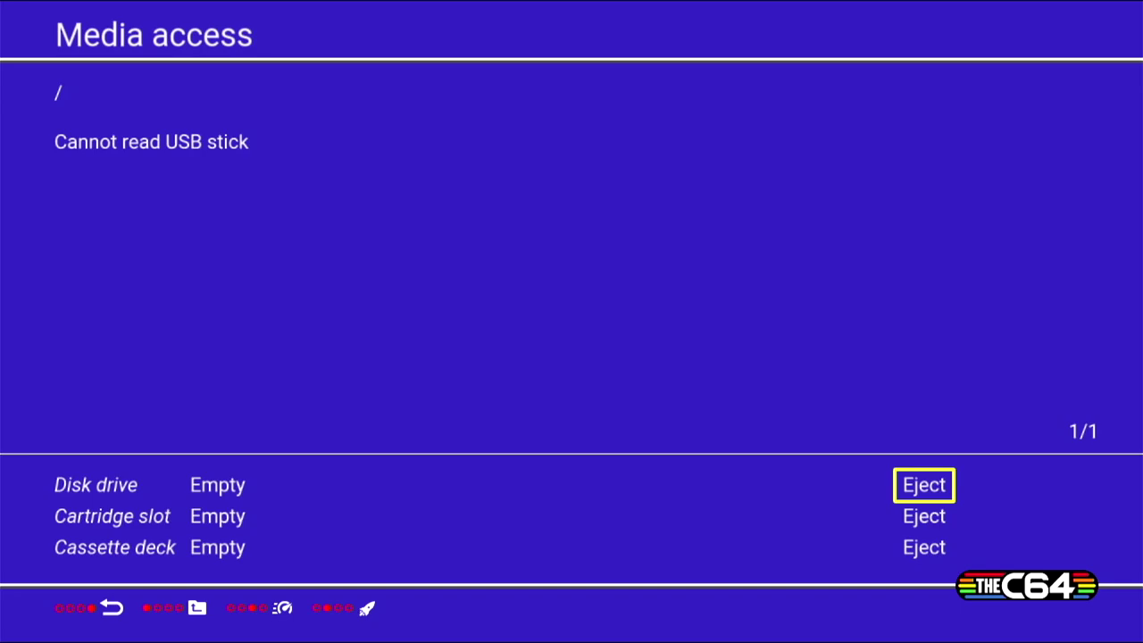
key(Escape)
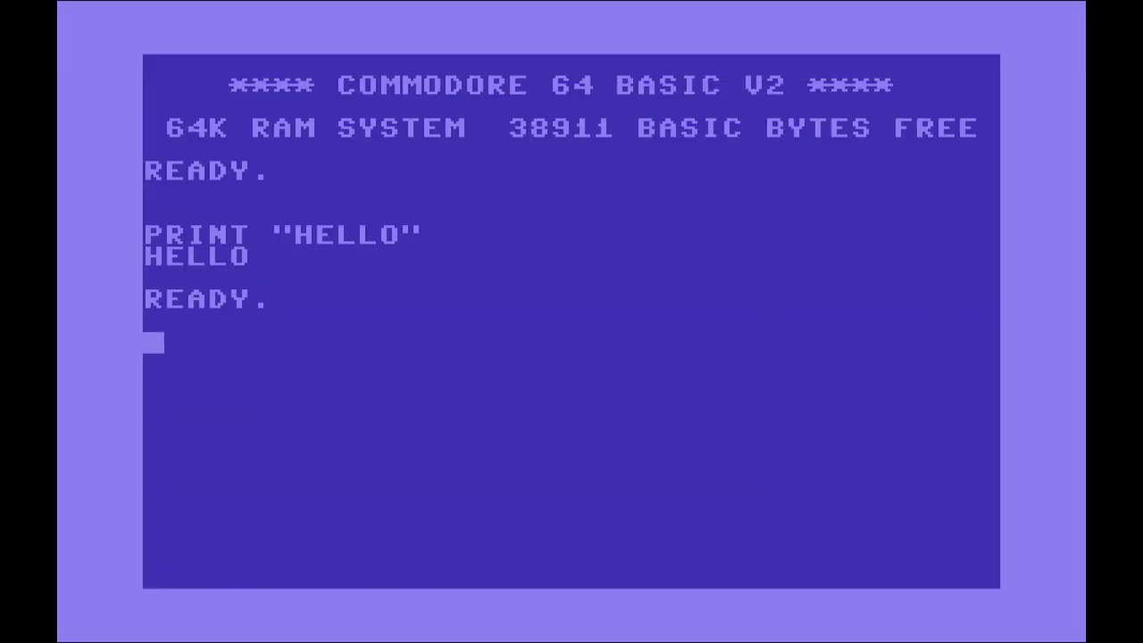
Open the display options, review the available display modes, and return to the options list.
key(Escape)
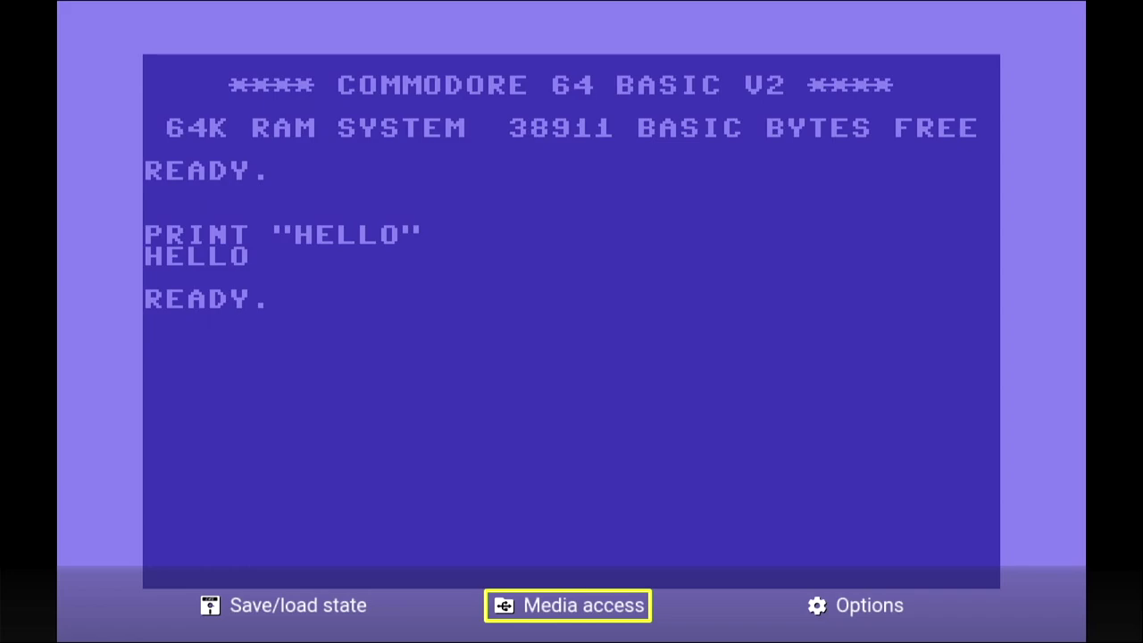
key(Right)
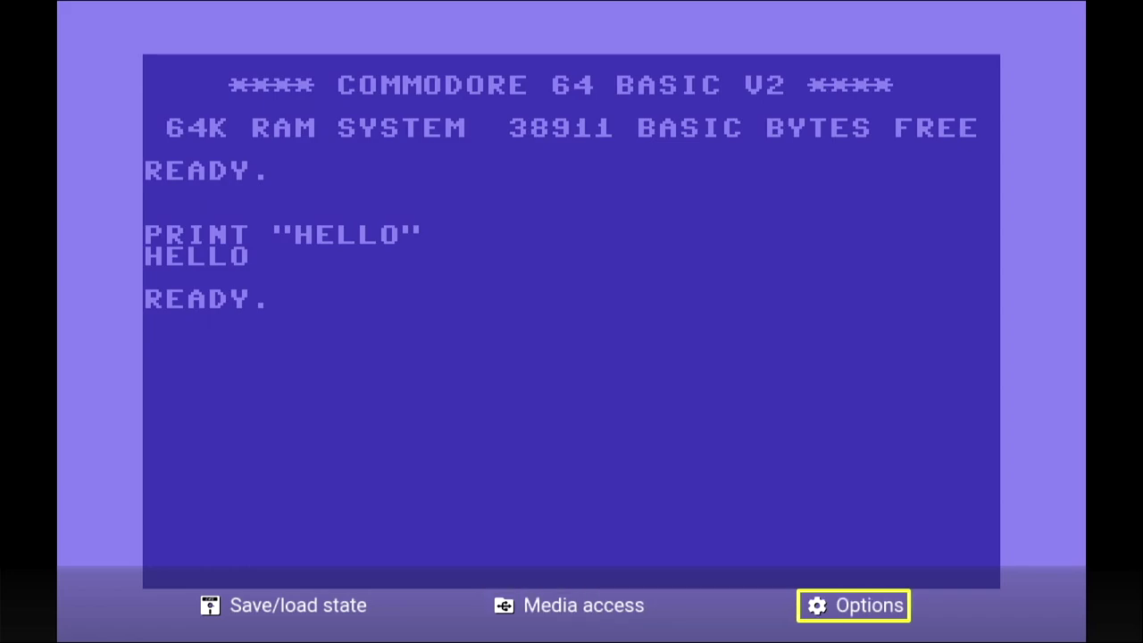
key(Return)
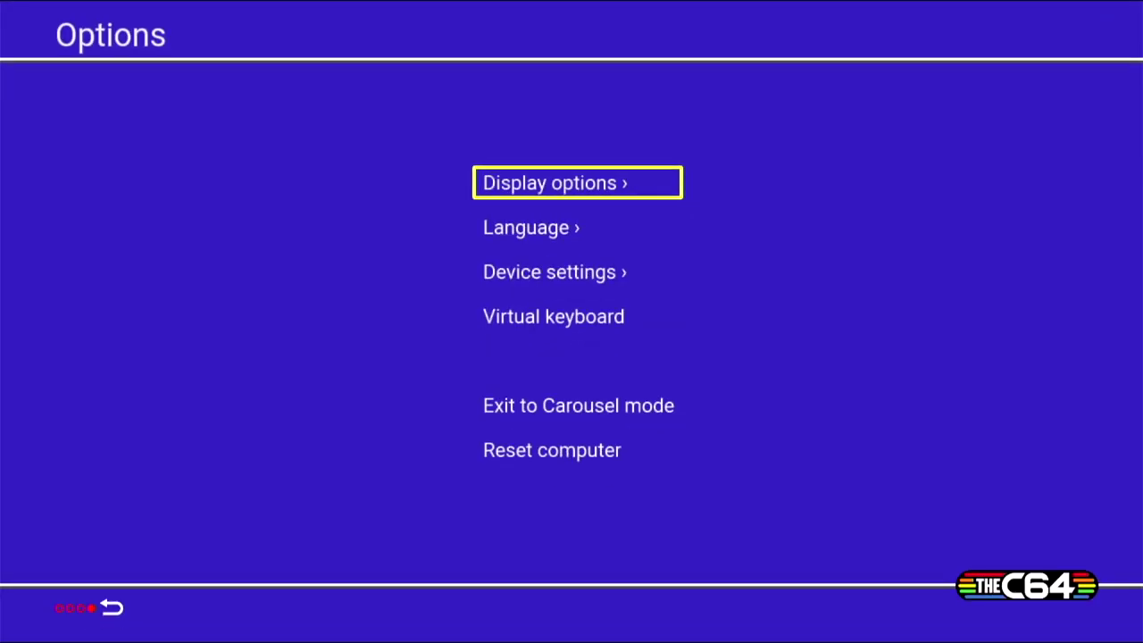
key(Return)
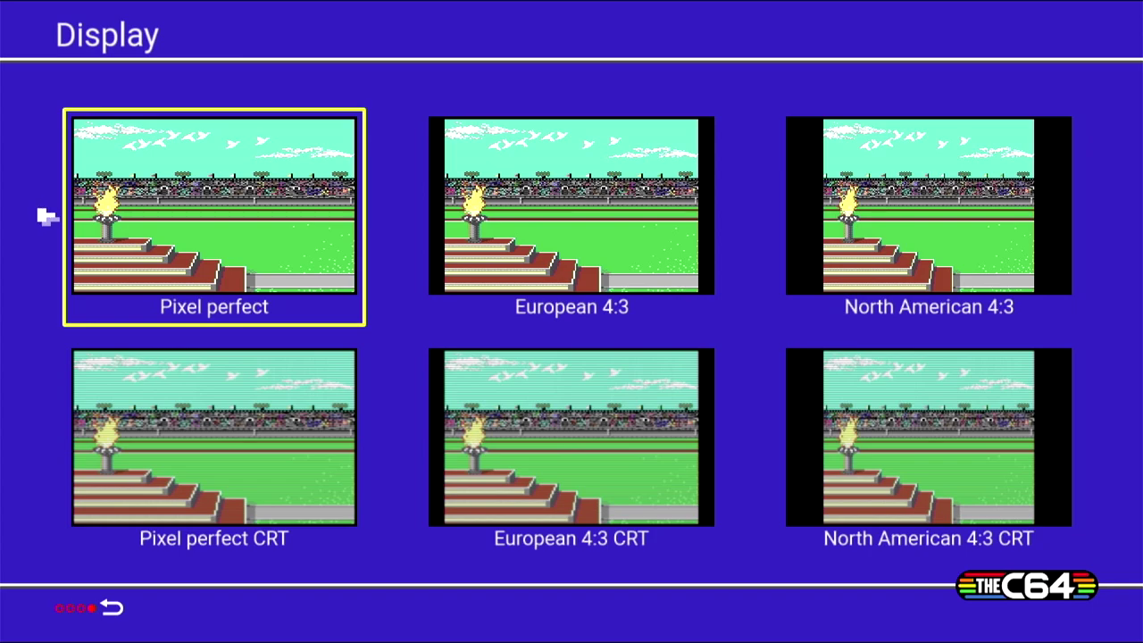
key(Escape)
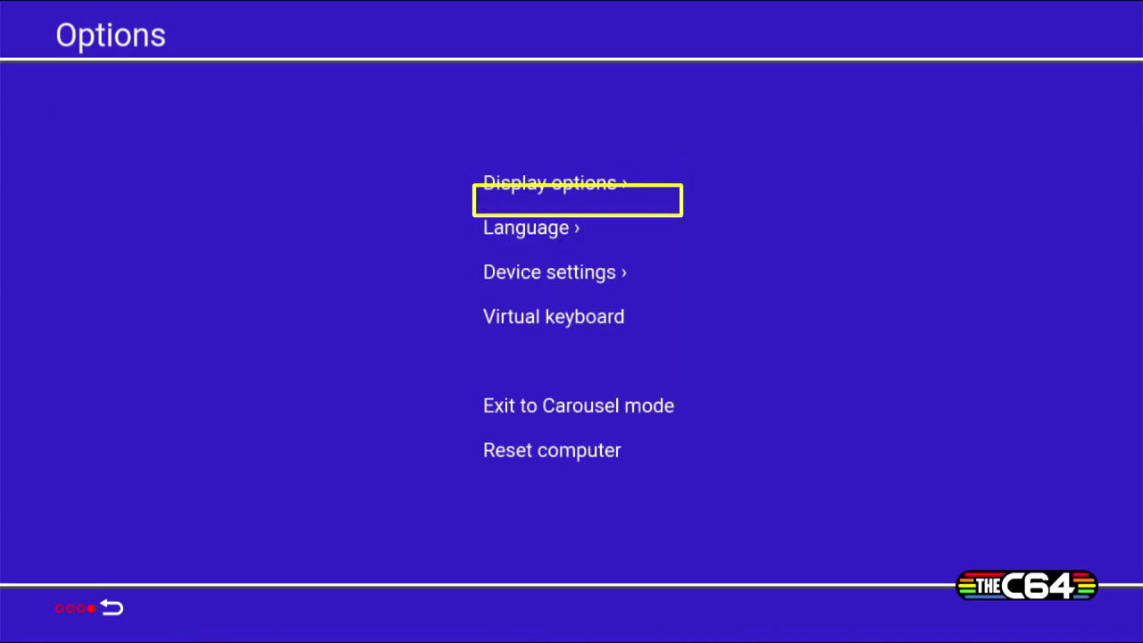
Review the current and default computer model choices in the device settings without changing them.
key(Down)
key(Return)
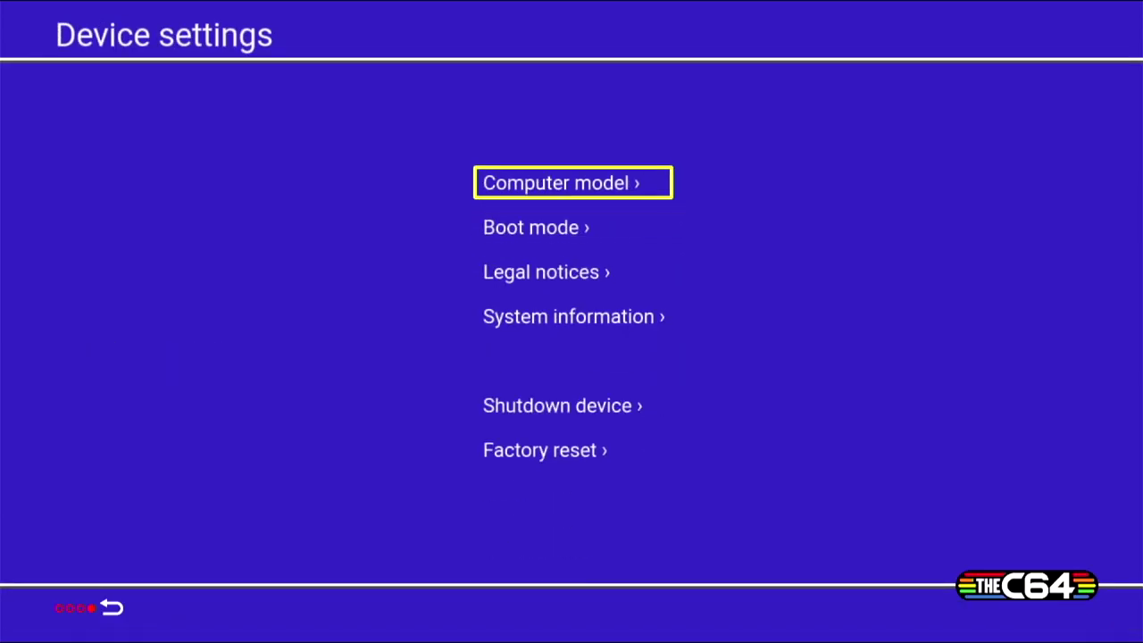
key(Return)
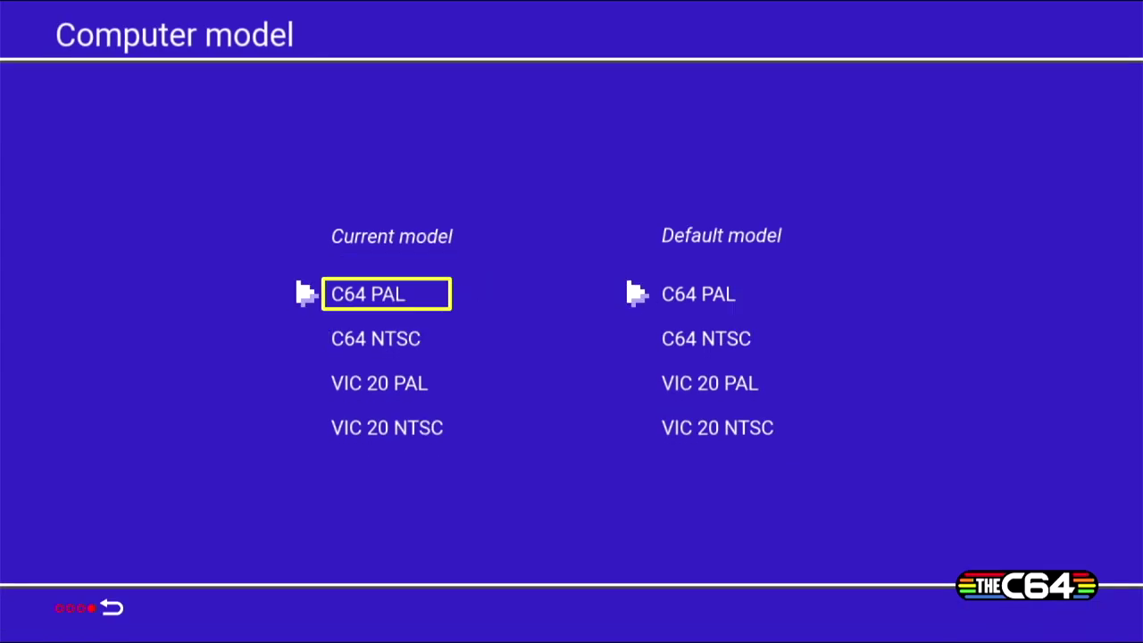
key(Down)
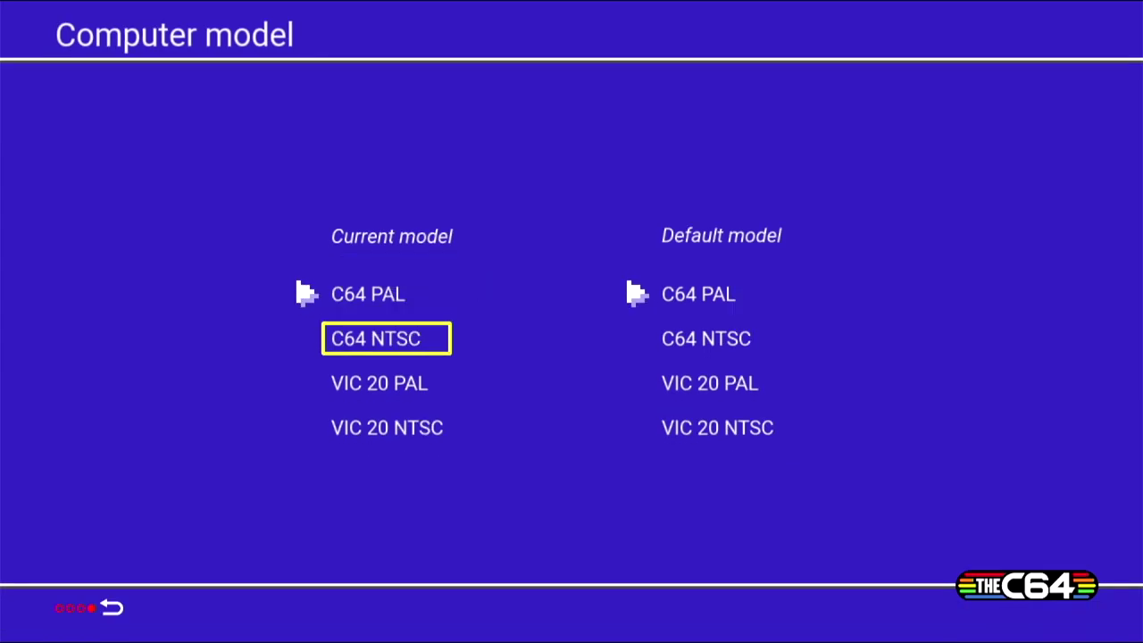
key(Up)
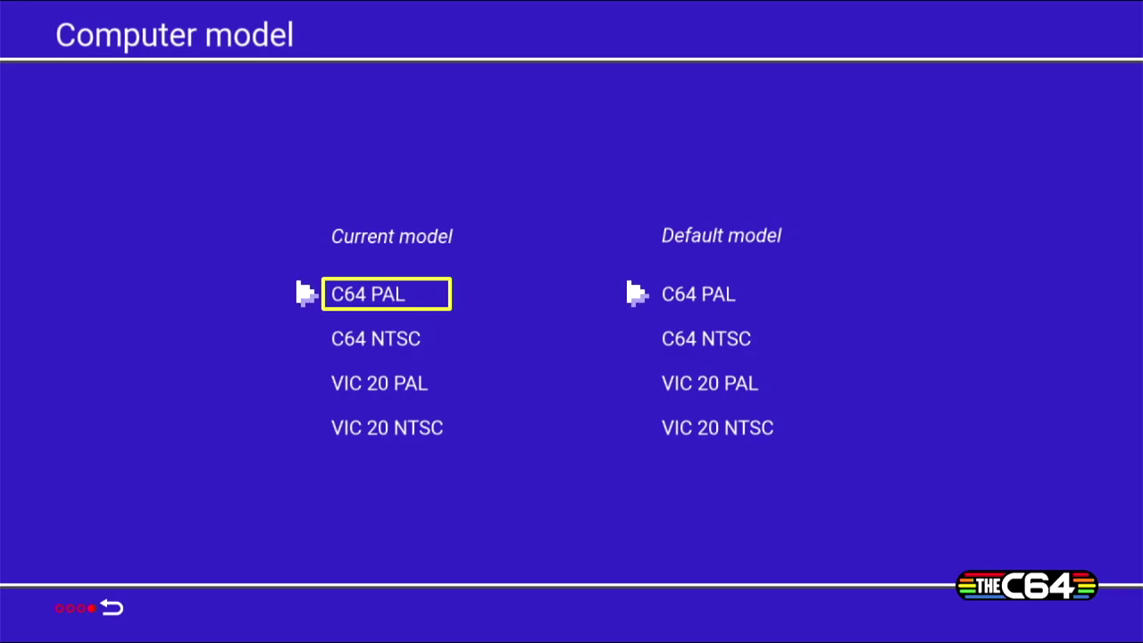
key(Escape)
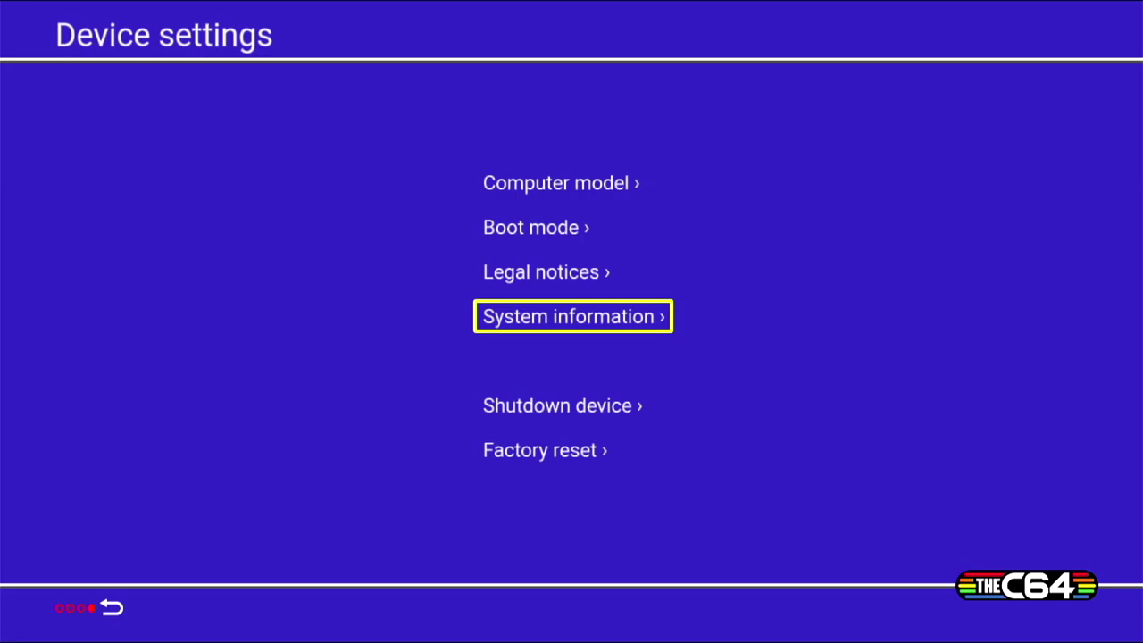
View the system information for the firmware build, build date and video output, and close it.
key(Return)
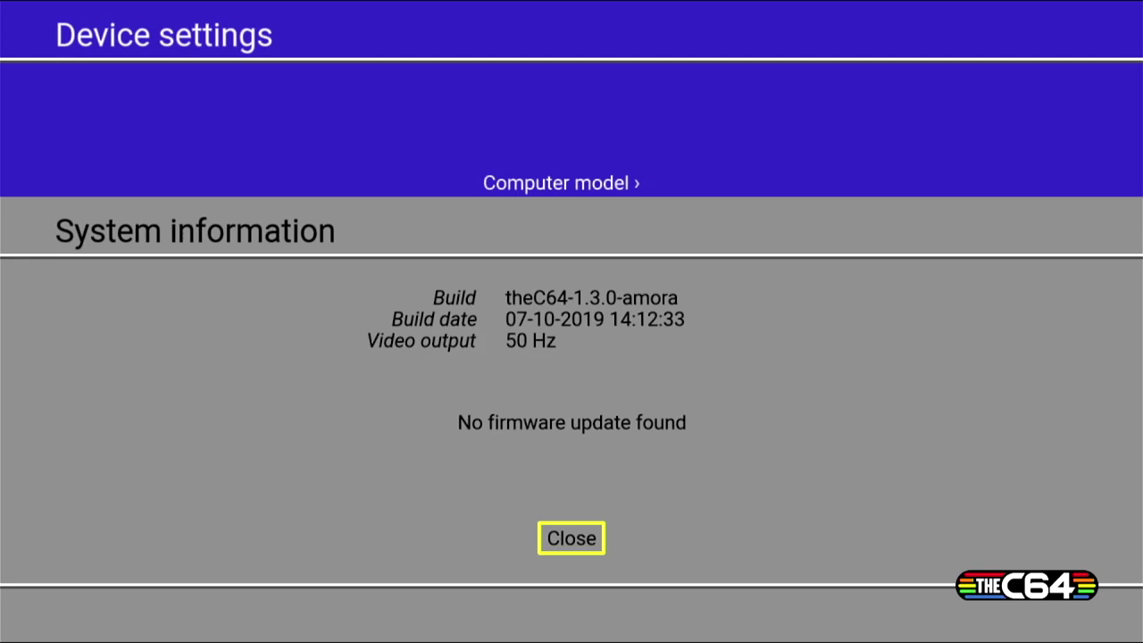
key(Return)
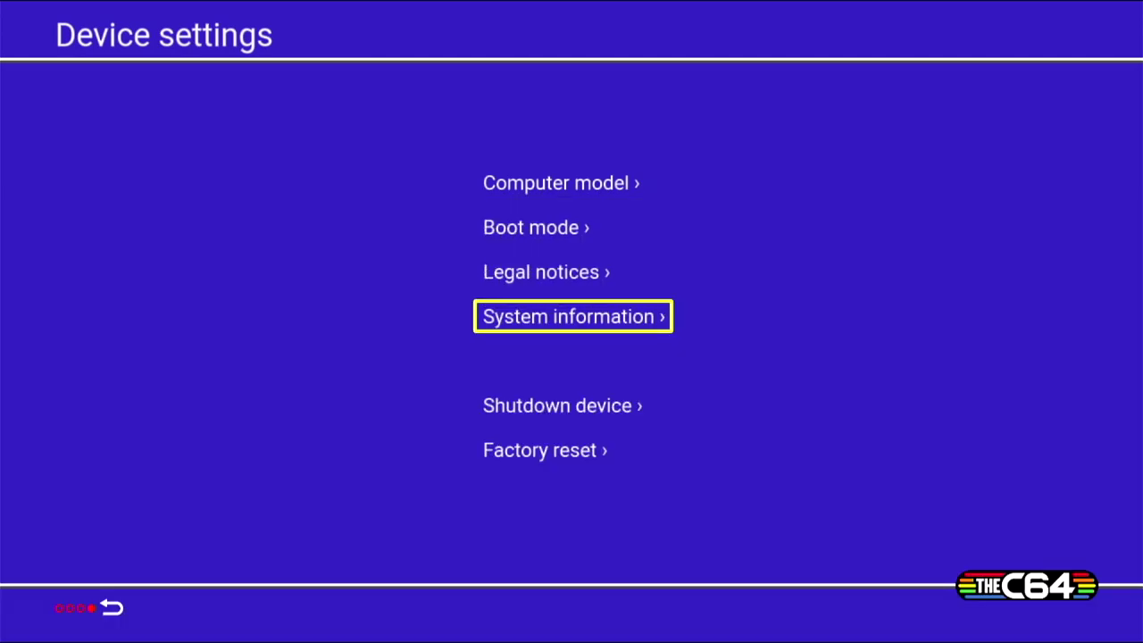
key(Return)
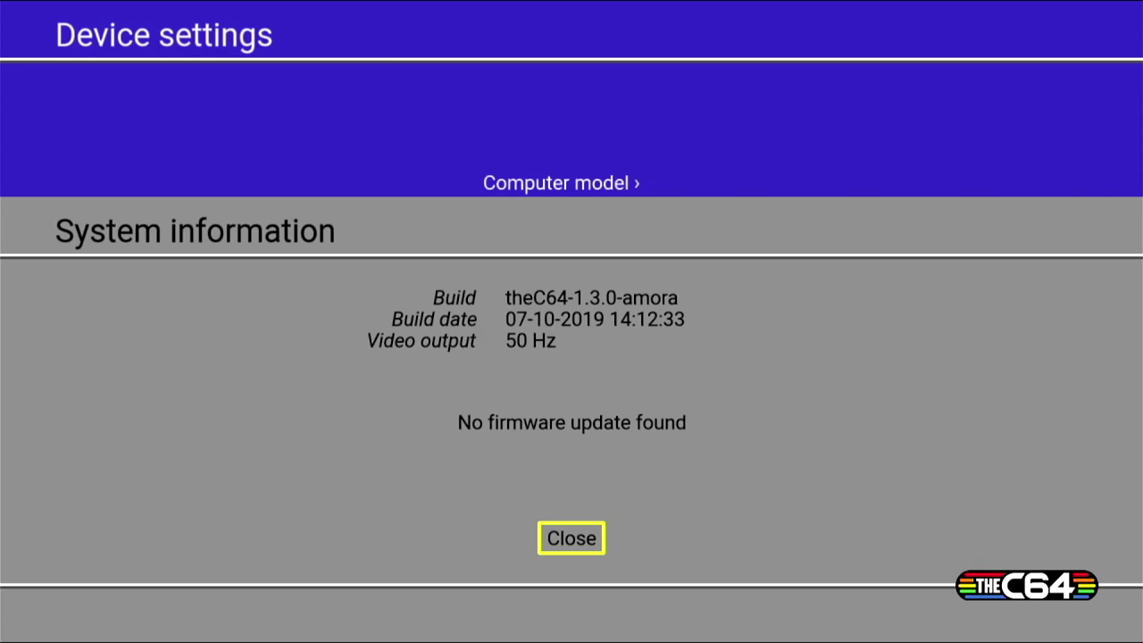
key(Return)
View the factory reset confirmation, cancel it, and return to the main options list.
key(Down)
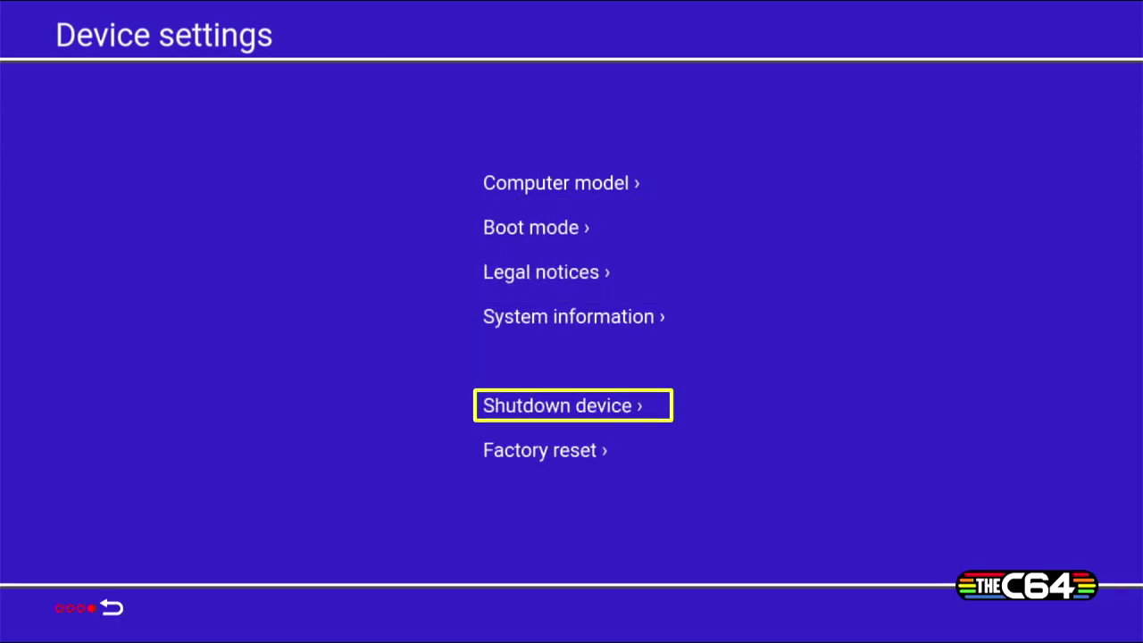
key(Down)
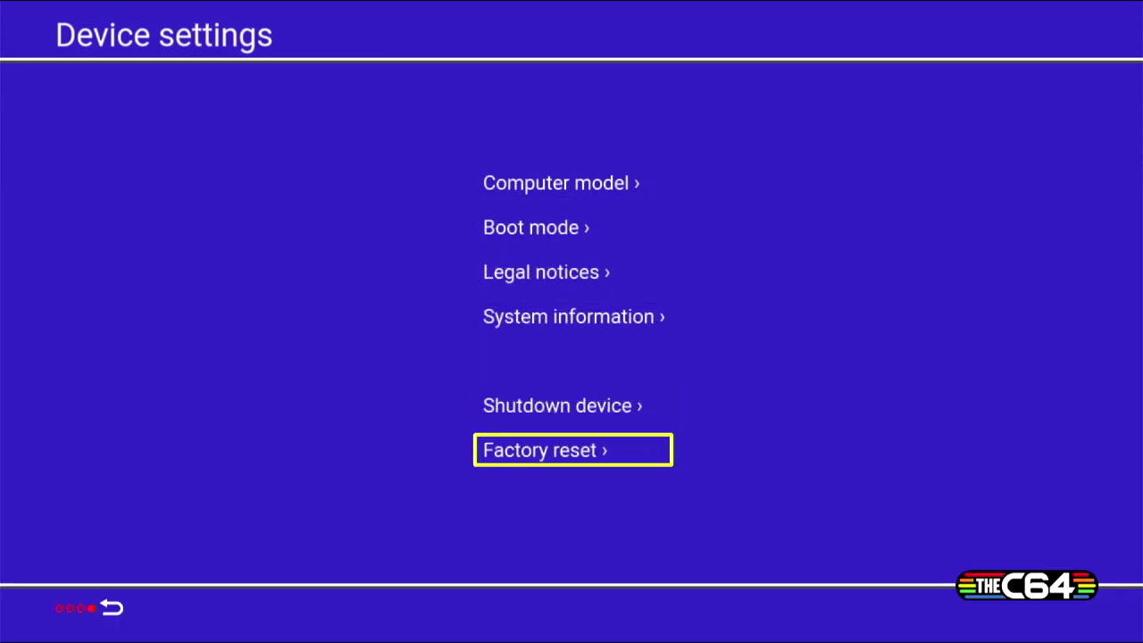
key(Return)
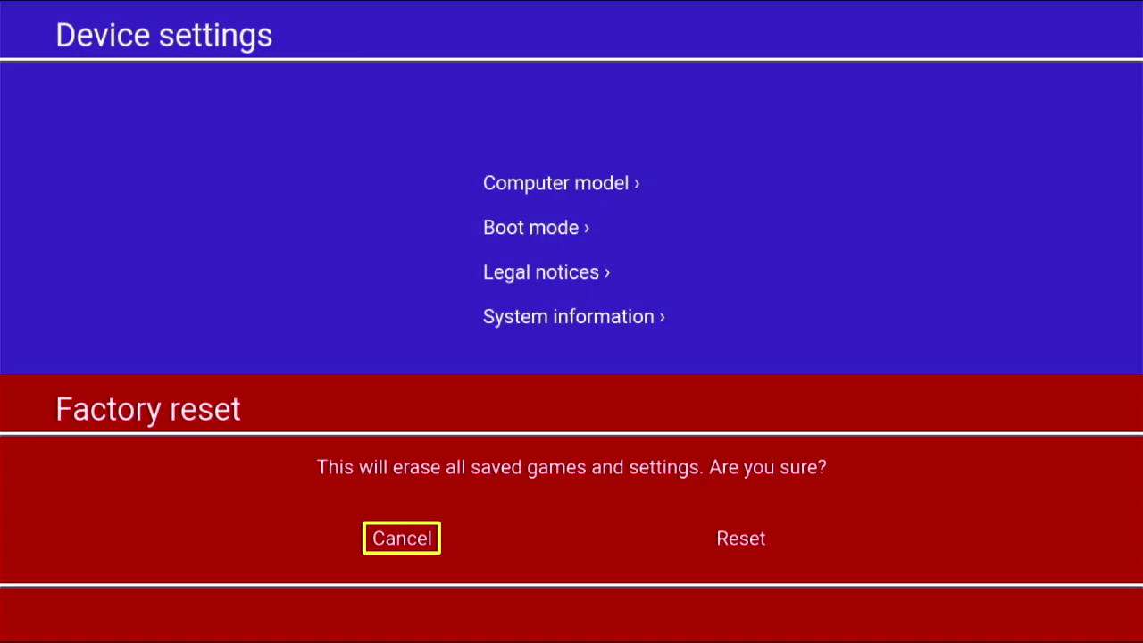
key(Escape)
key(Escape)
key(Down)
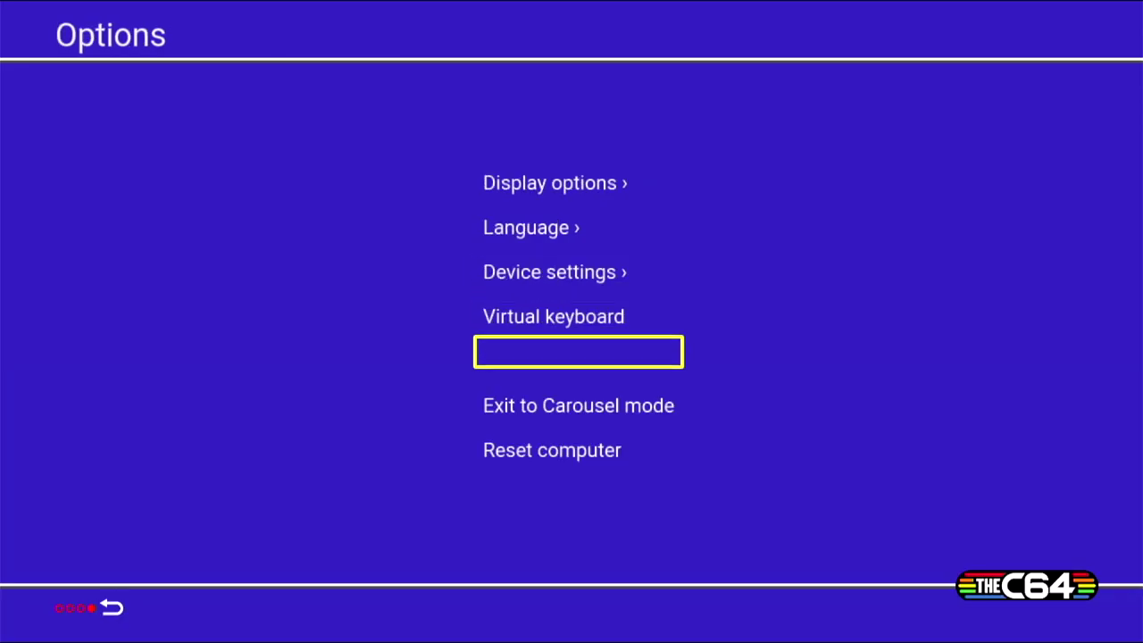
Exit from the options list to Carousel mode.
key(Down)
key(Down)
key(Up)
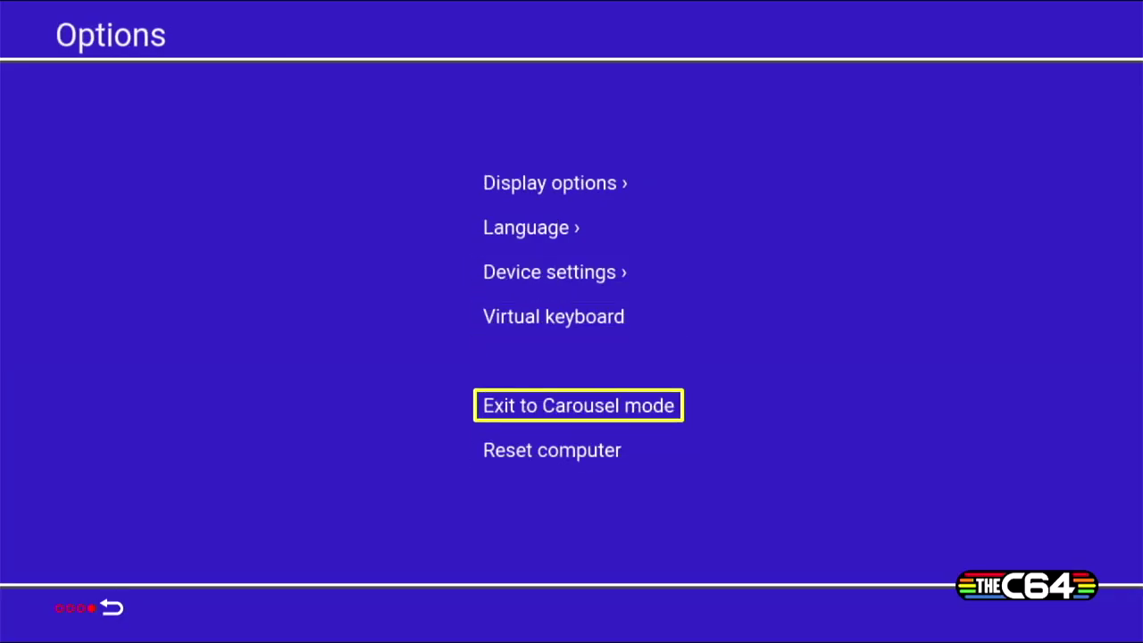
key(Return)
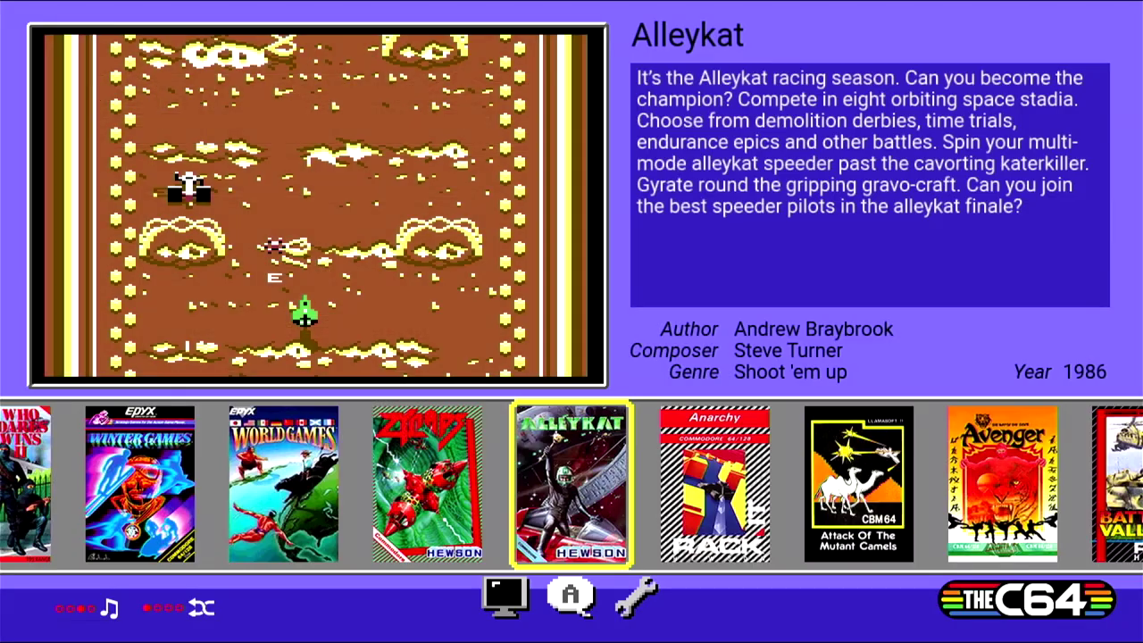
Browse the game carousel backward from Alleykat to Uridium.
key(Left)
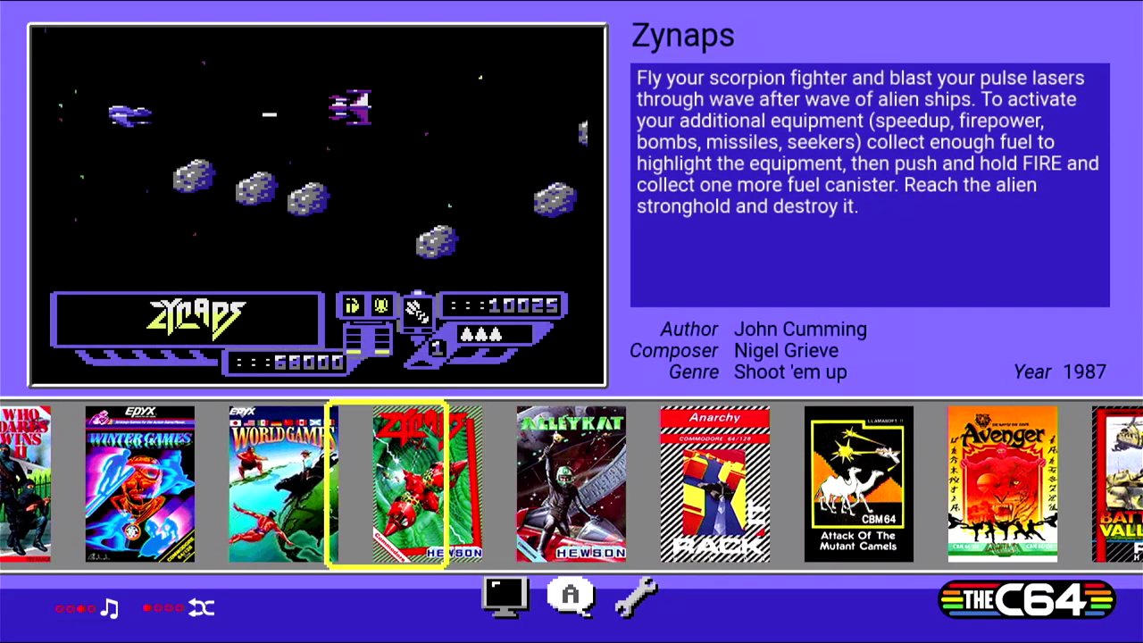
key(Left)
key(Left)
key(Left)
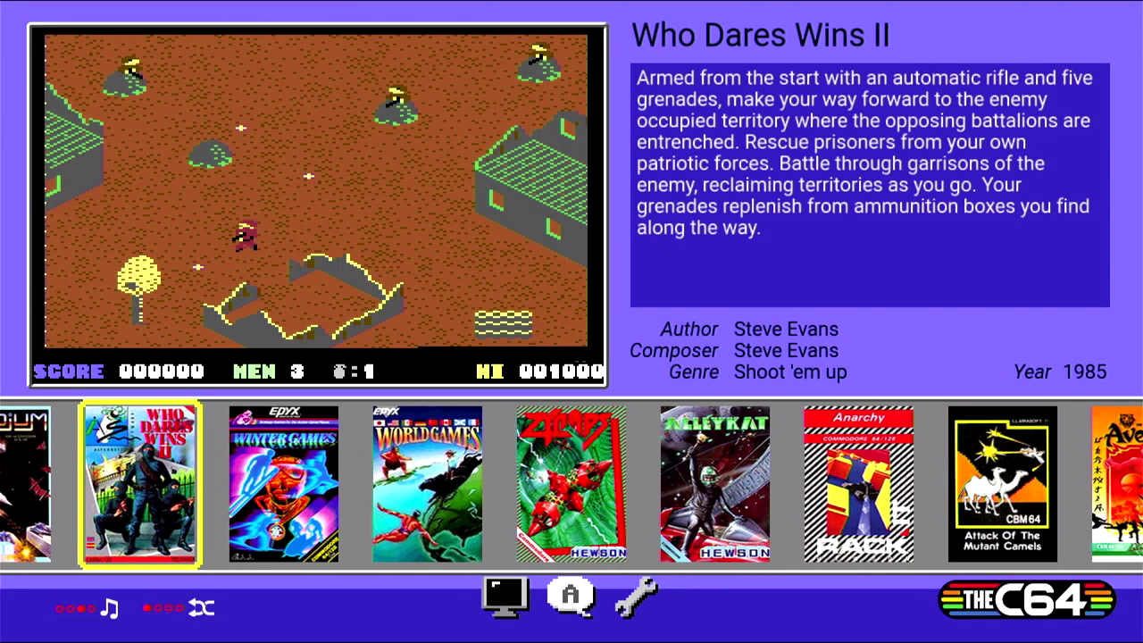
key(Left)
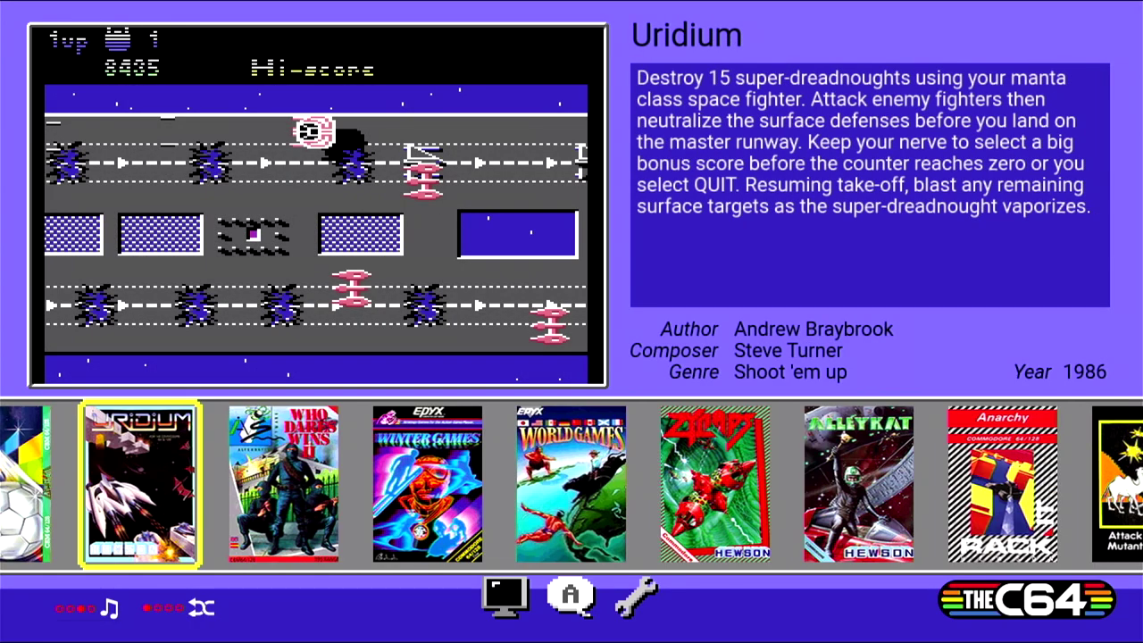
Open the device settings from the carousel and switch to Classic mode.
key(Down)
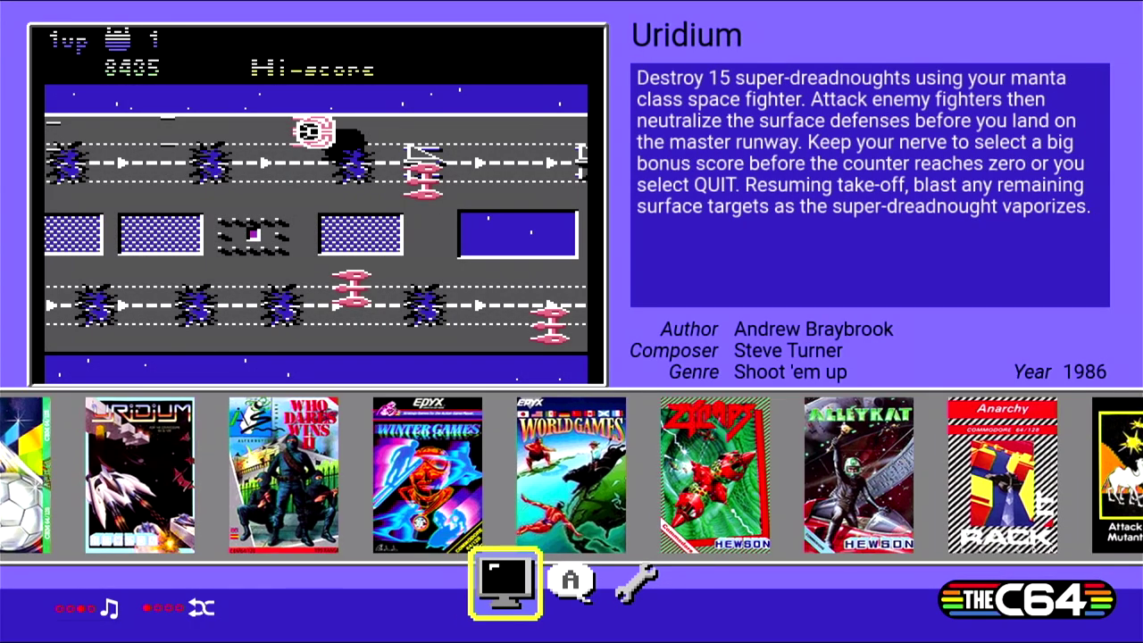
key(Right)
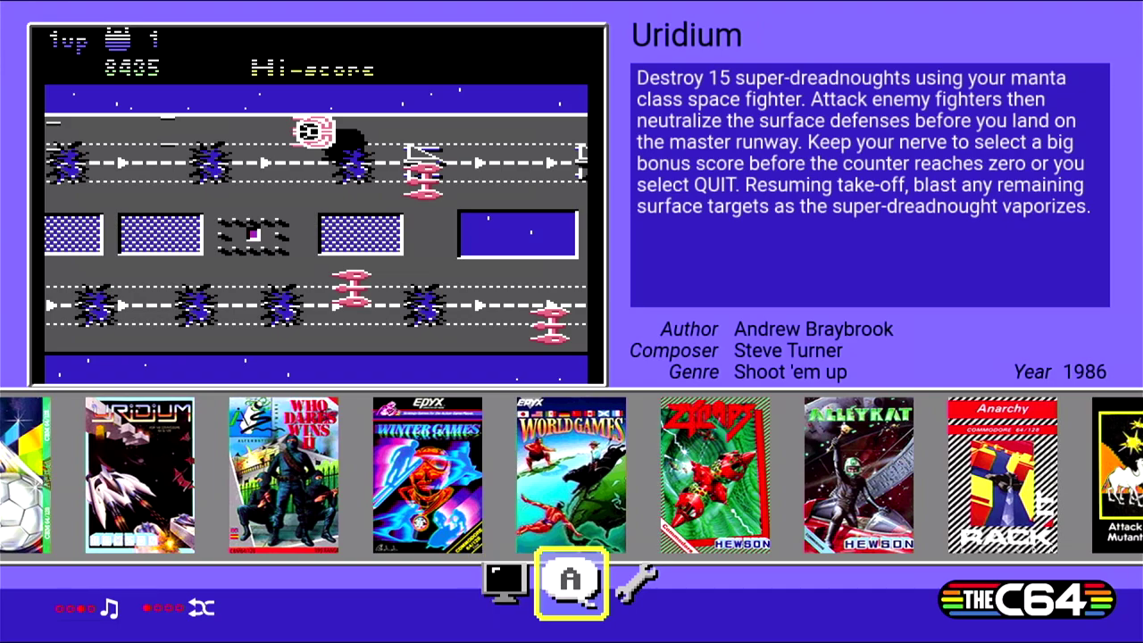
key(Left)
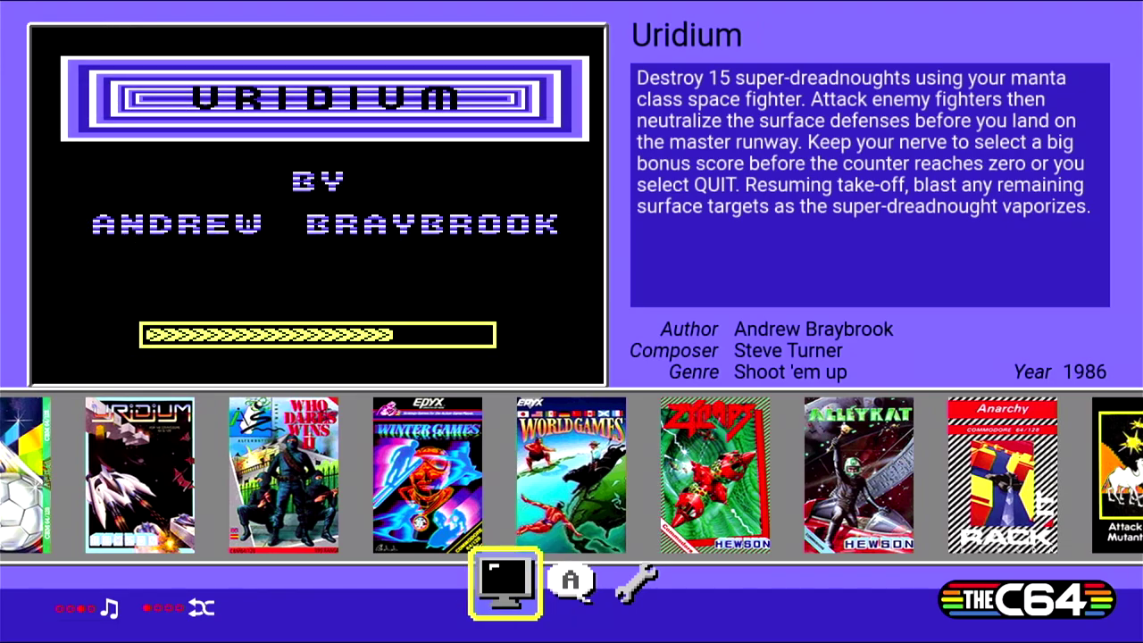
key(Right)
key(Right)
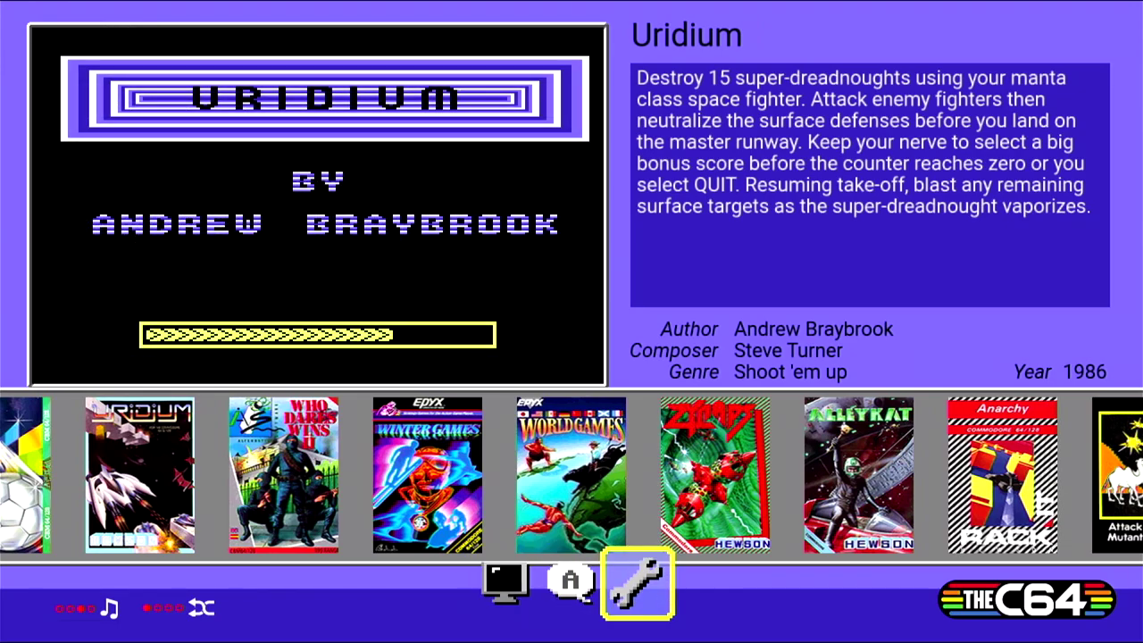
key(Return)
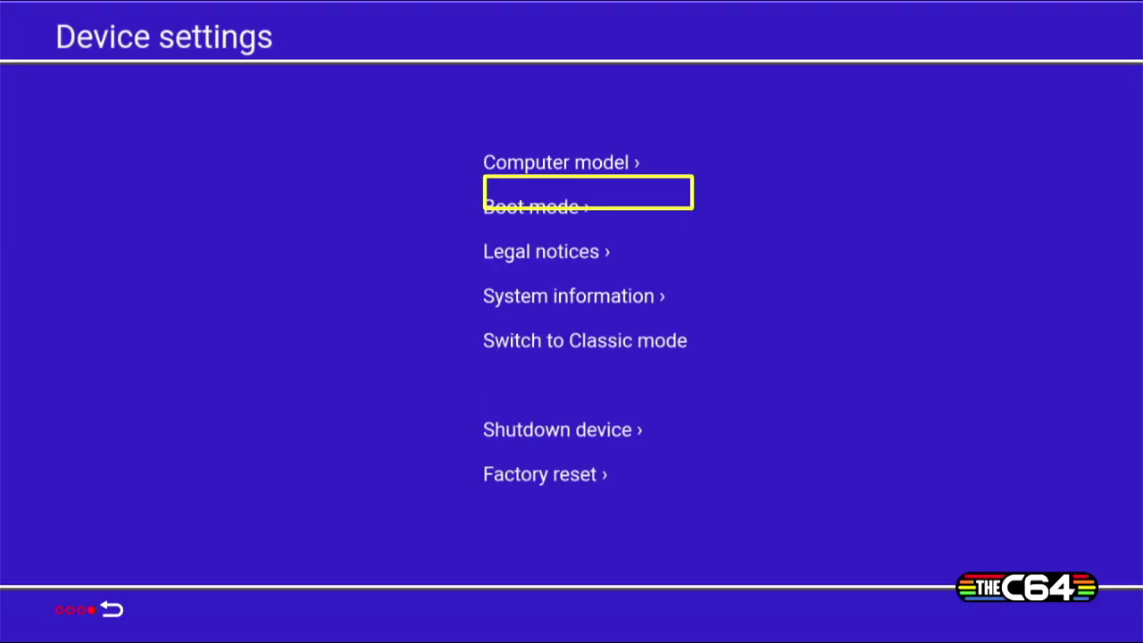
key(Down)
key(Down)
key(Down)
key(Down)
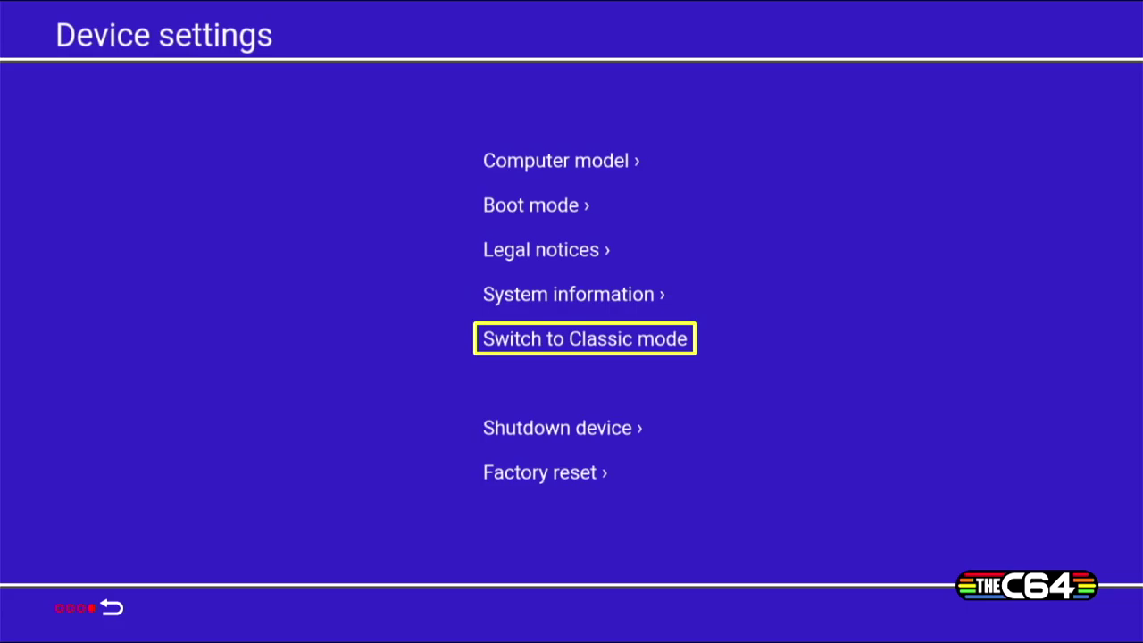
key(Return)
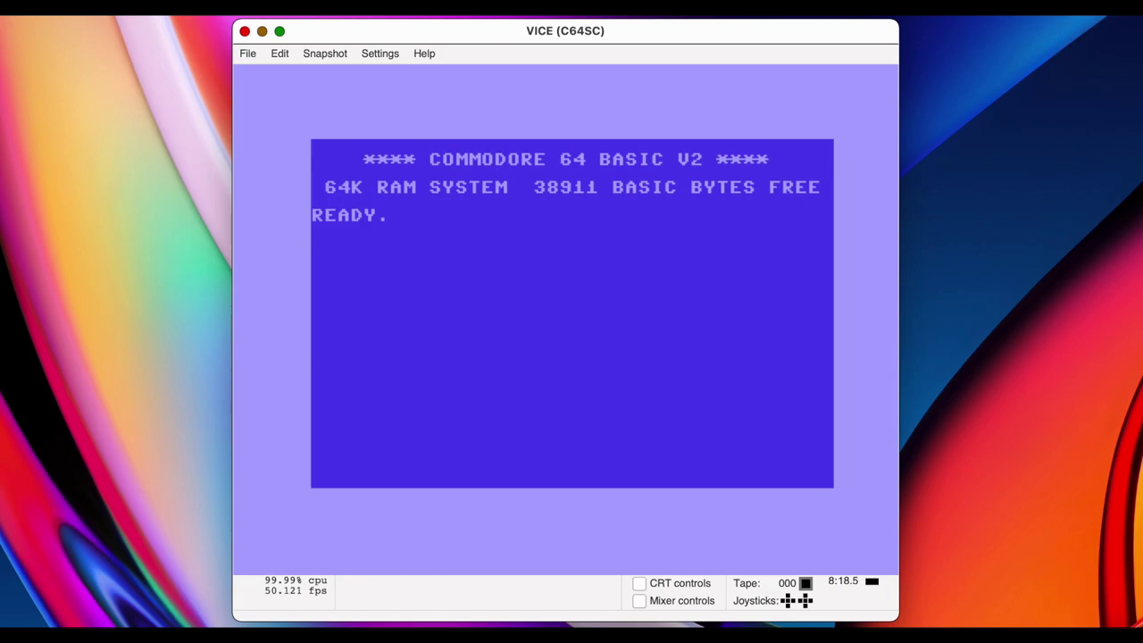
In VICE, set up a new empty disk image named disk1 in the Desktop folder with type d64.
click(252, 57)
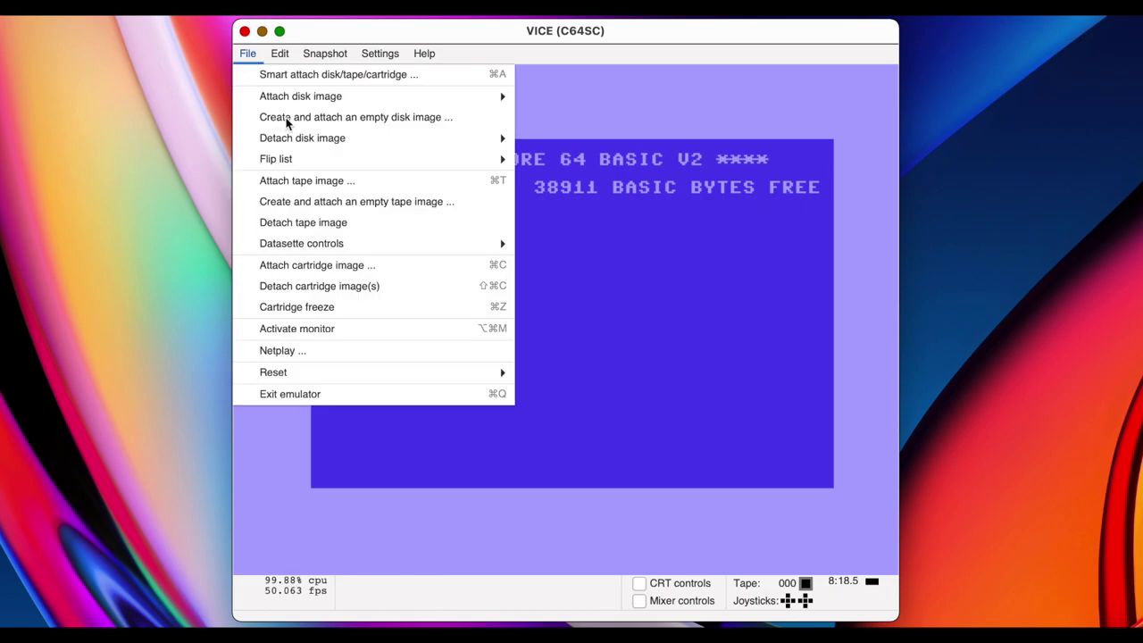
click(314, 120)
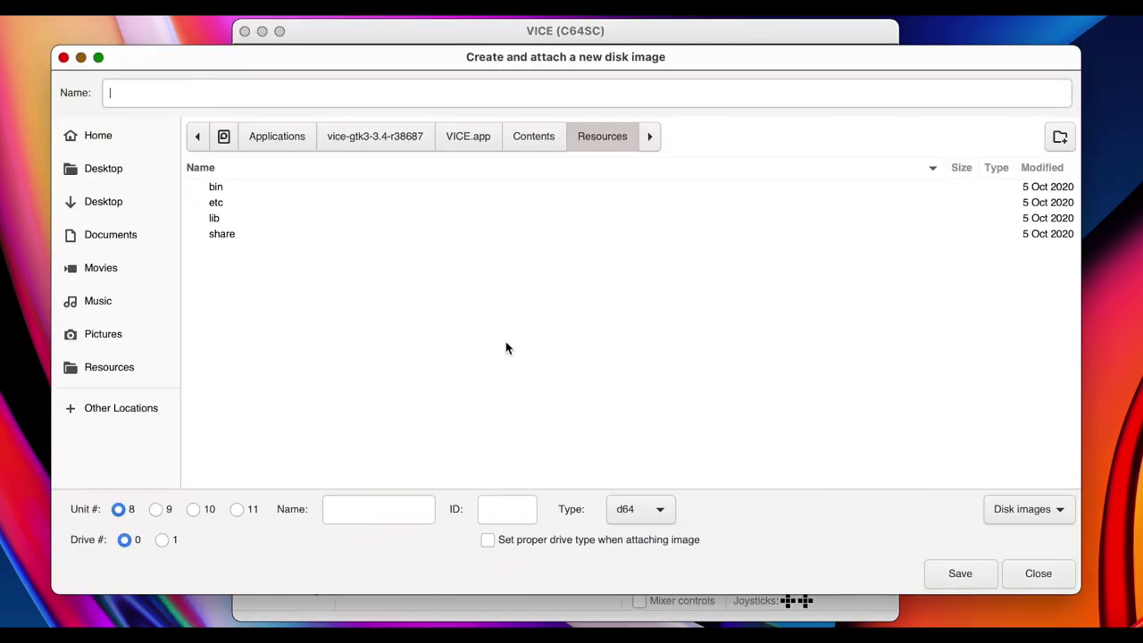
click(109, 204)
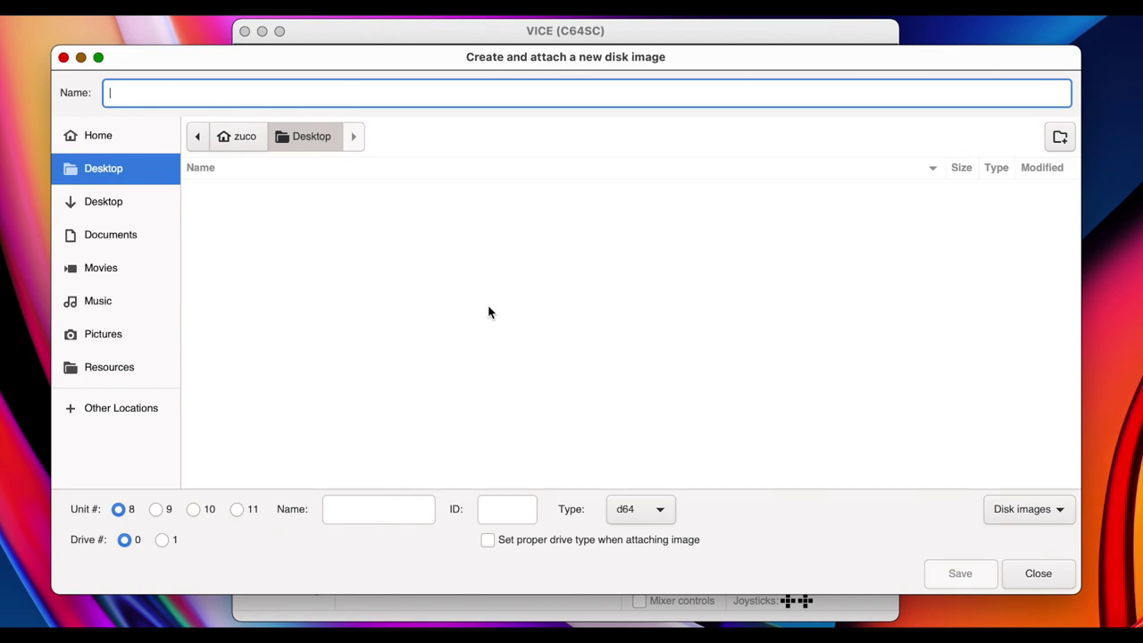
text(disk1)
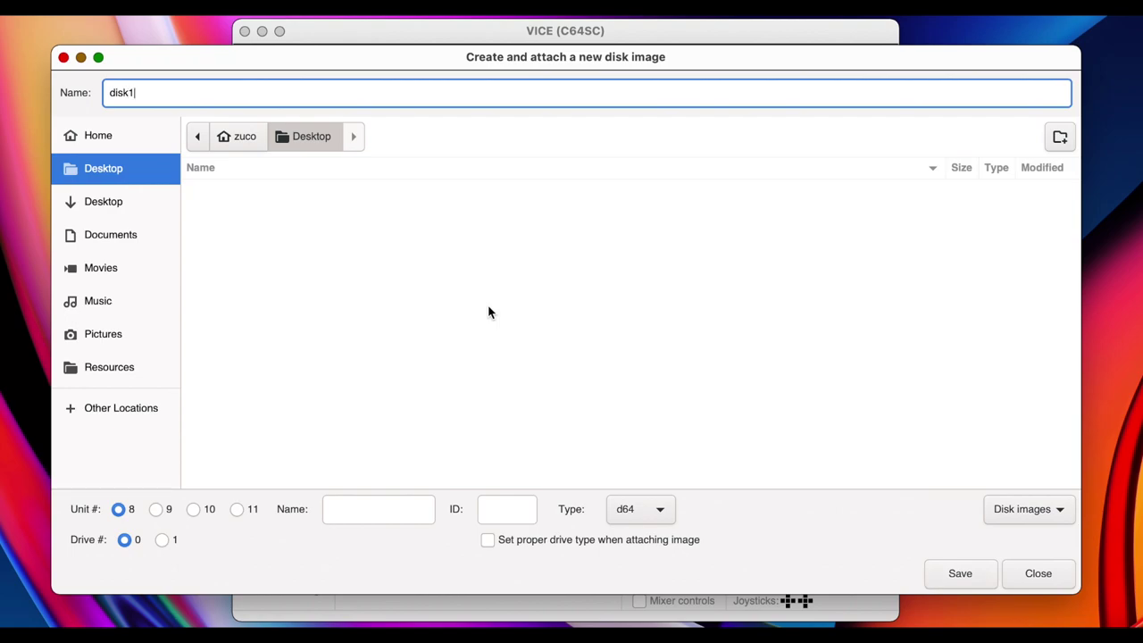
click(654, 510)
click(656, 509)
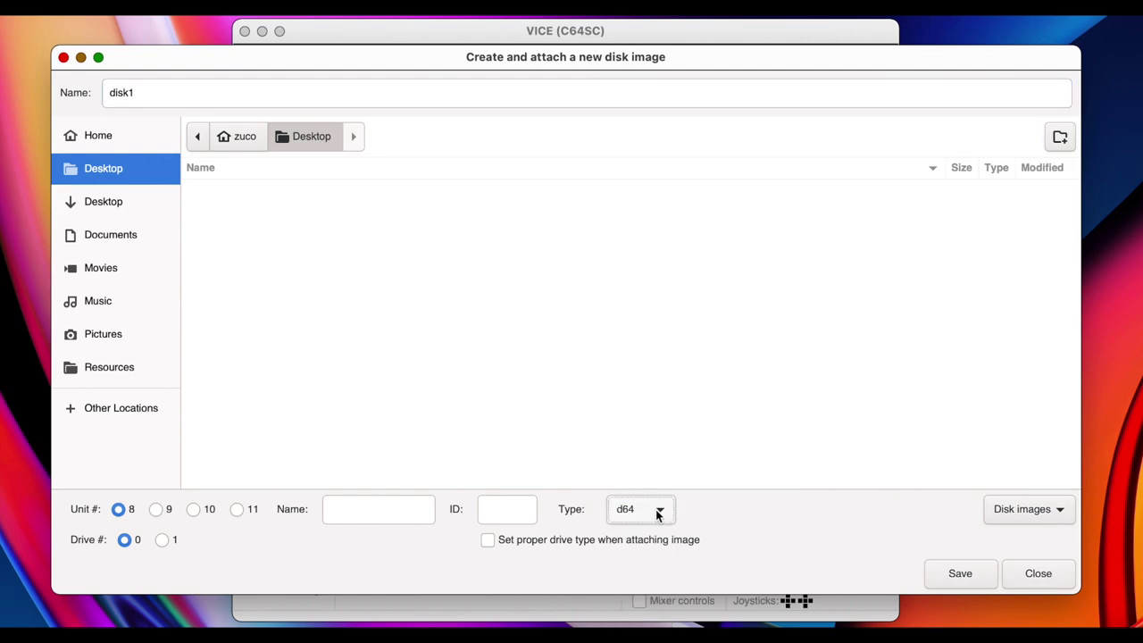
click(656, 509)
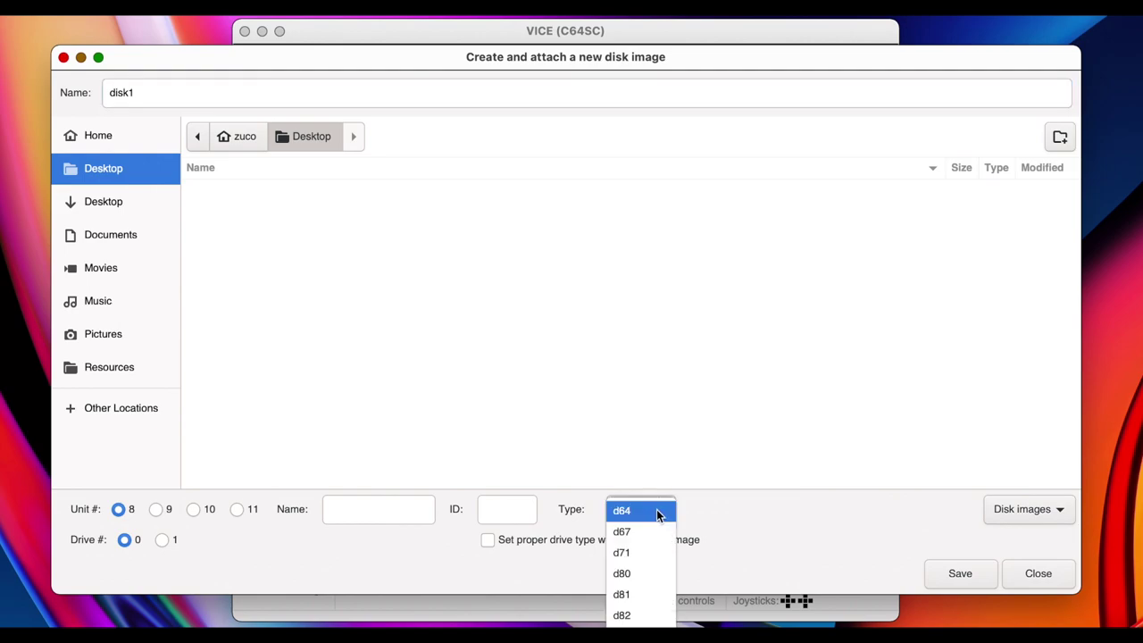
click(709, 520)
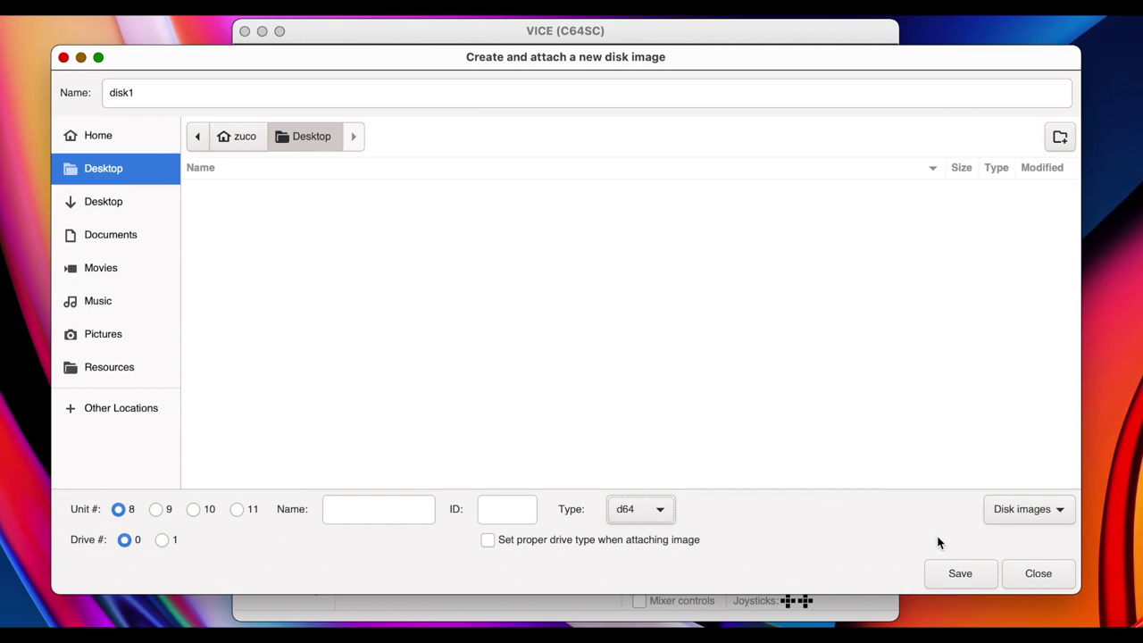
Save and attach the new disk image, and check its file in the Finder Desktop window before minimising it.
click(971, 575)
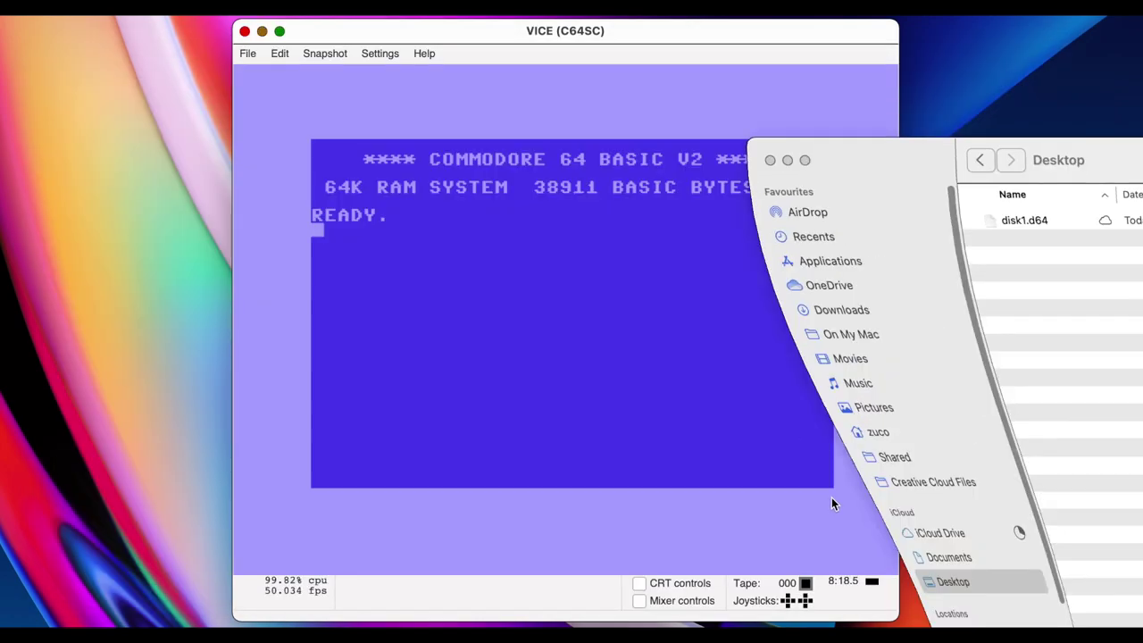
drag(888, 161, 363, 92)
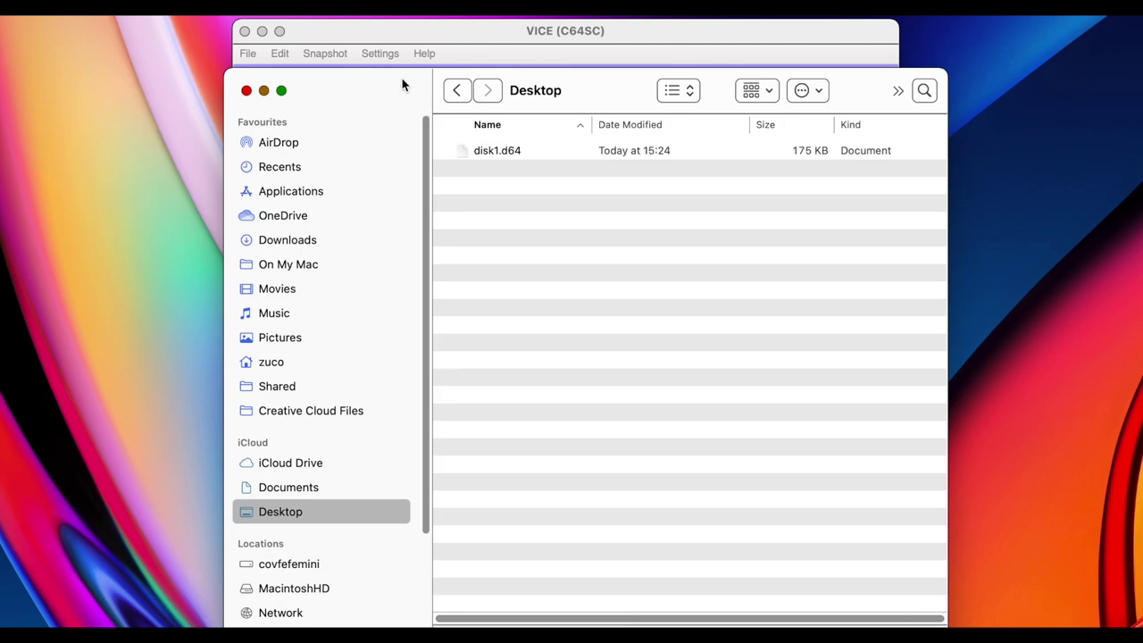
click(265, 90)
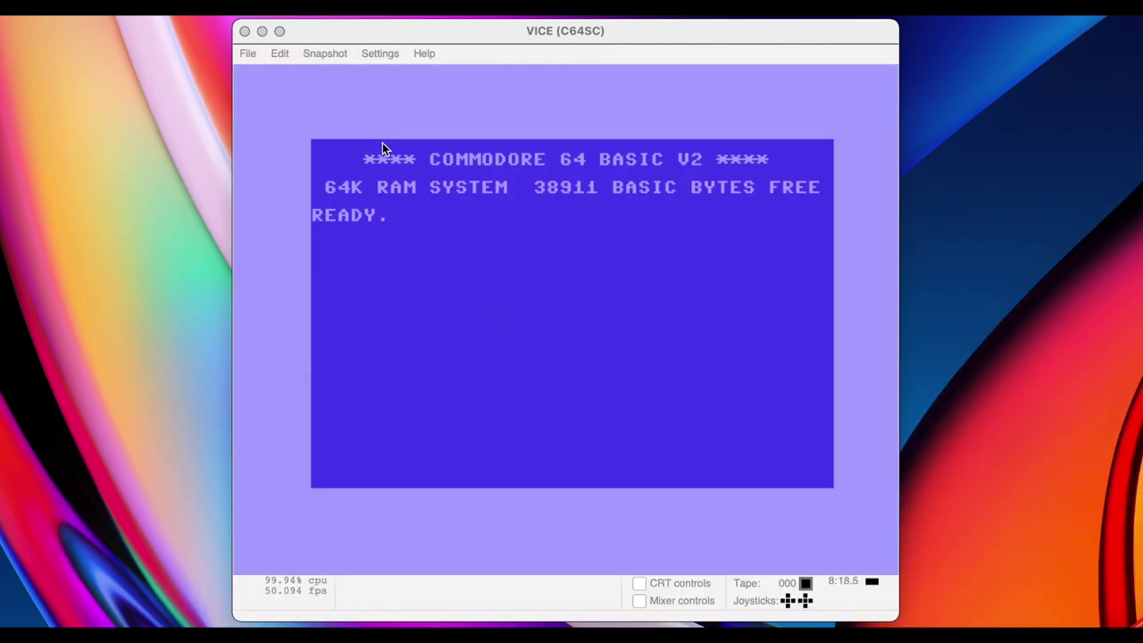
Create and attach another empty disk image named disk2.d64 in the Desktop folder.
click(247, 53)
click(320, 114)
click(104, 168)
text(disk2.d64)
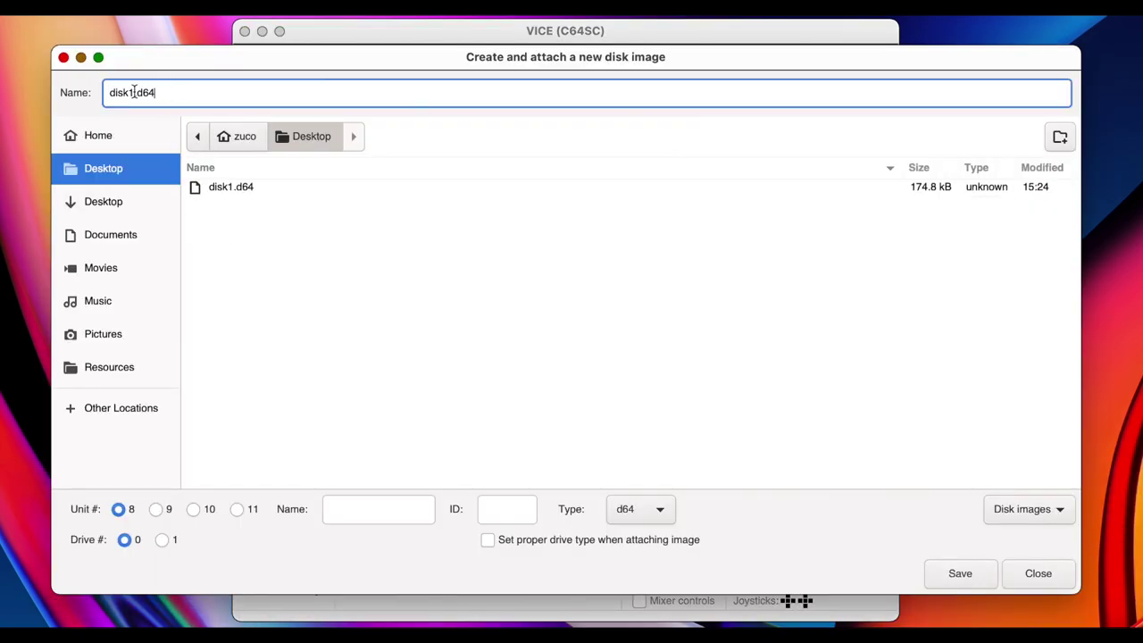
click(960, 573)
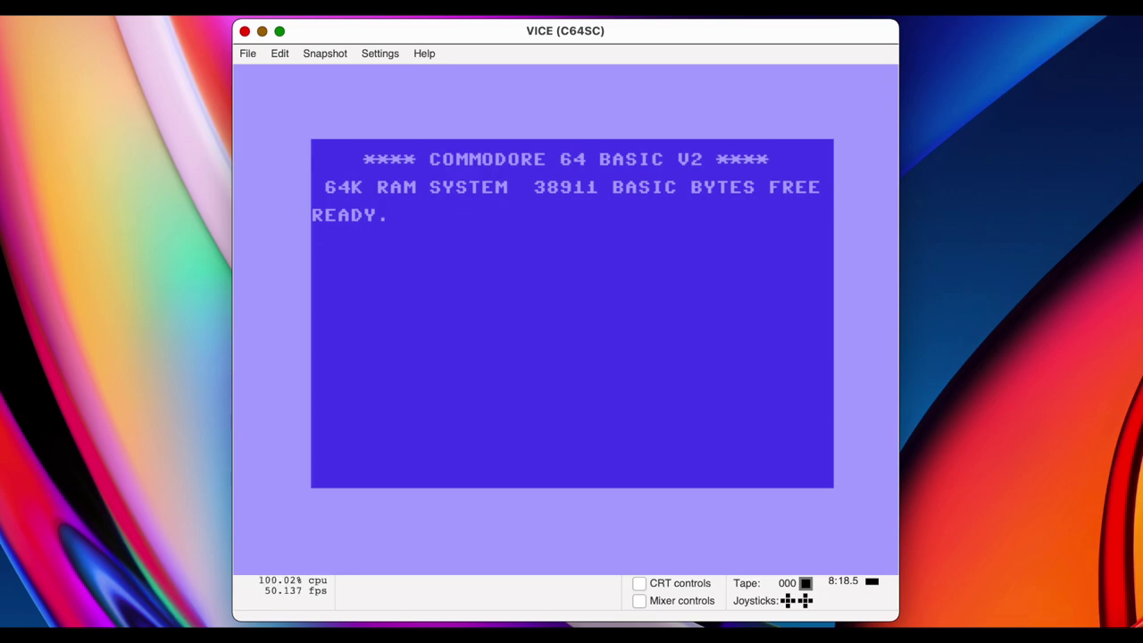
Load the disk directory with LOAD "$",8 and list its contents.
text(LOAD "$",8)
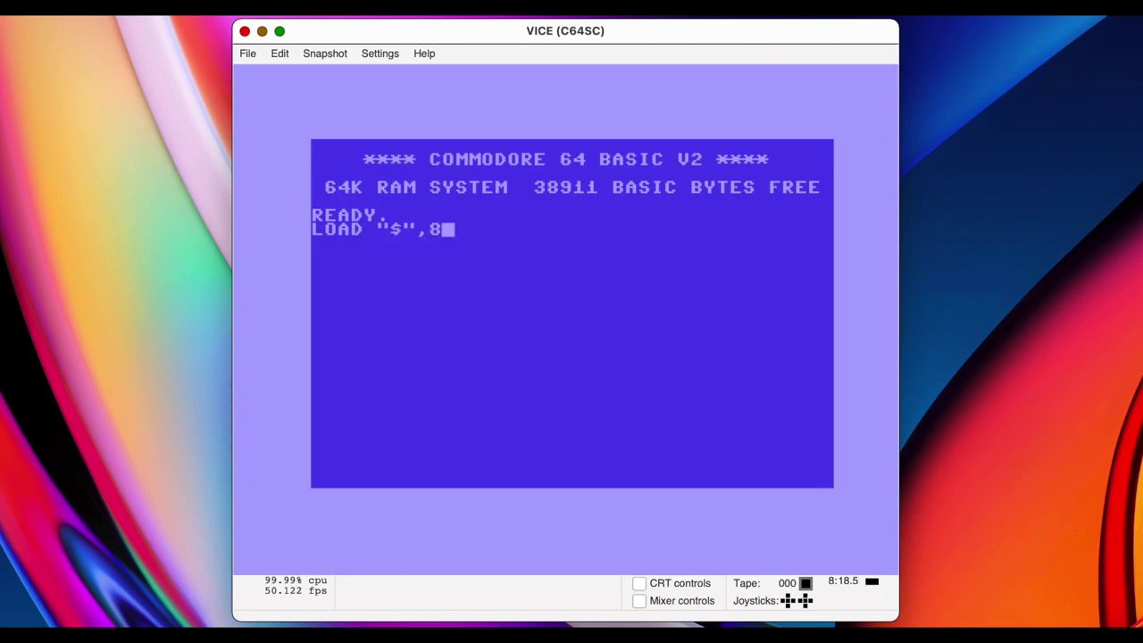
key(Return)
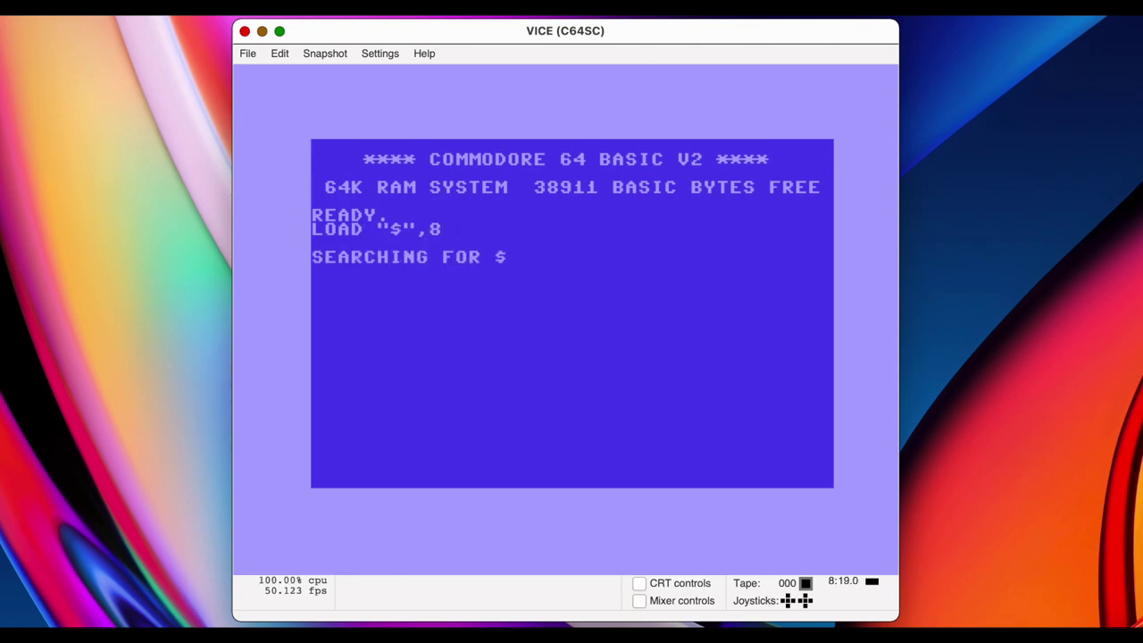
text(LIST)
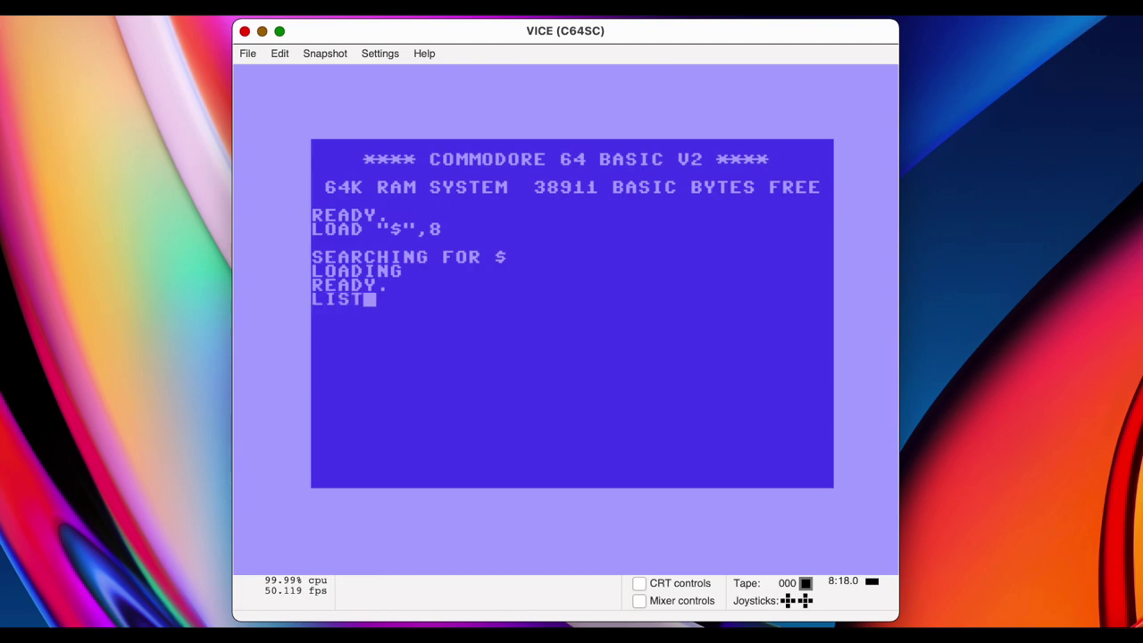
key(Return)
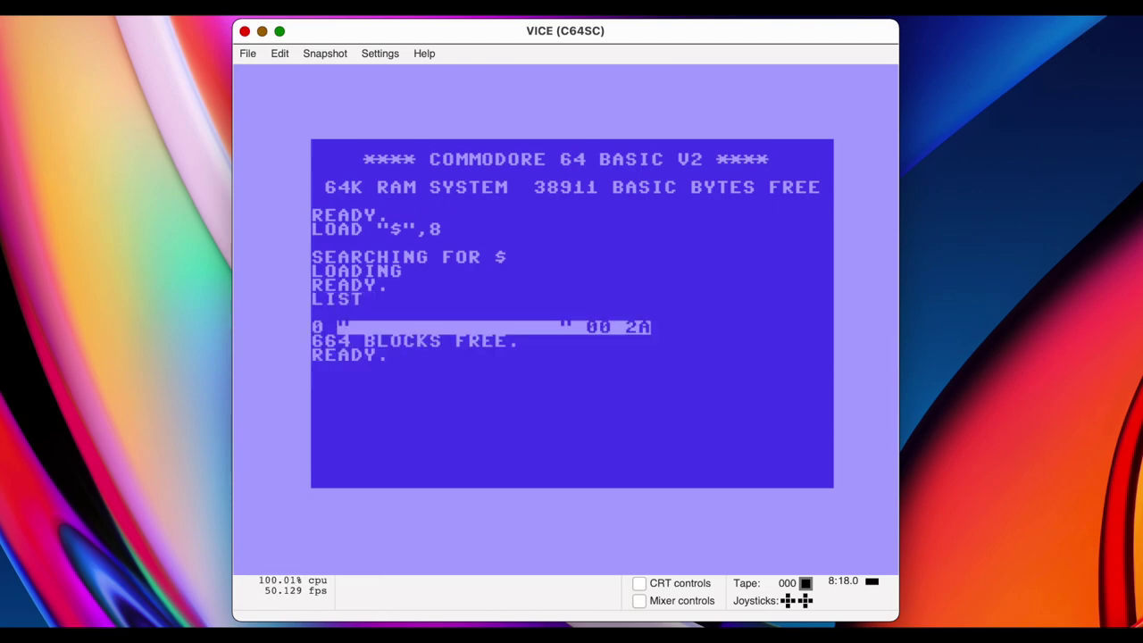
Clear the BASIC memory with NEW and enter the program line 10 PRINT "HELLO".
text(NEW)
key(Return)
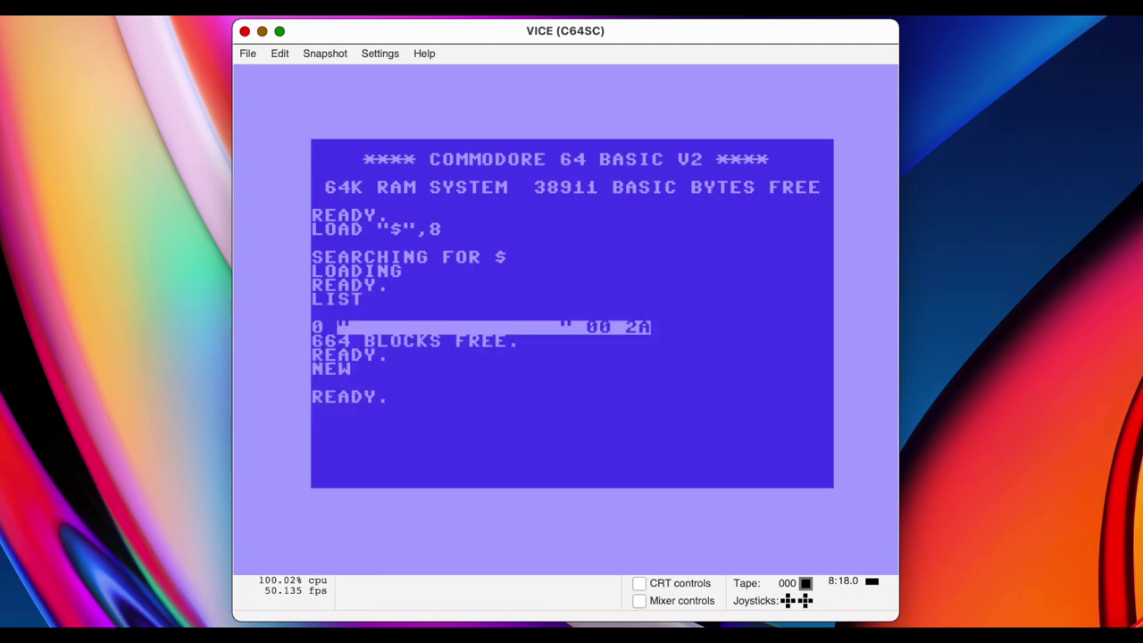
text(10 PRINT)
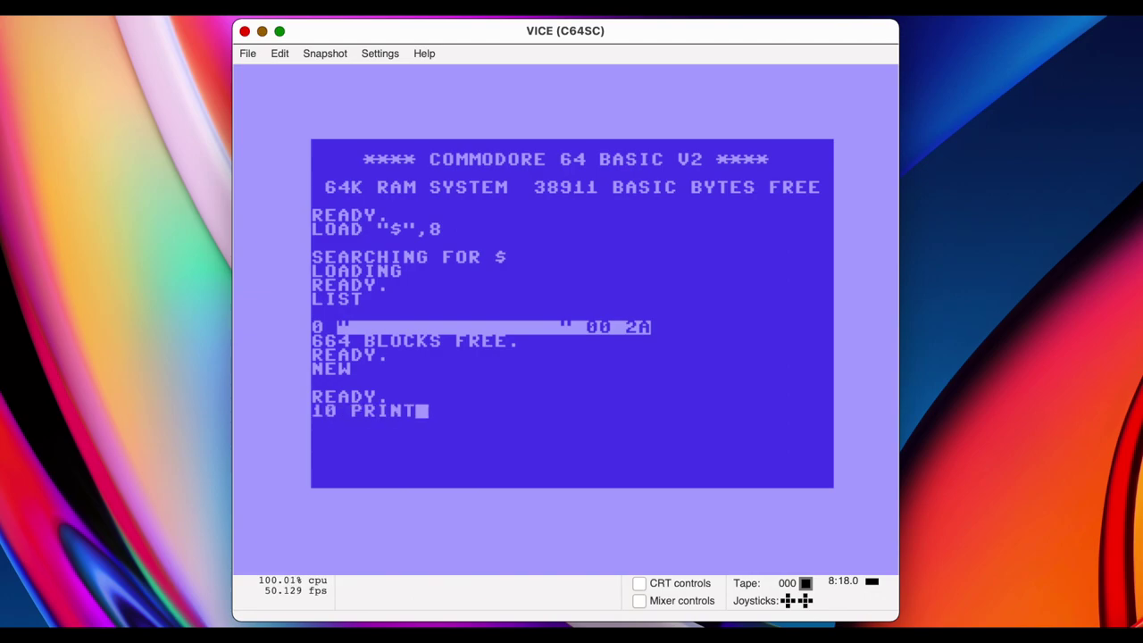
text( "HELLO")
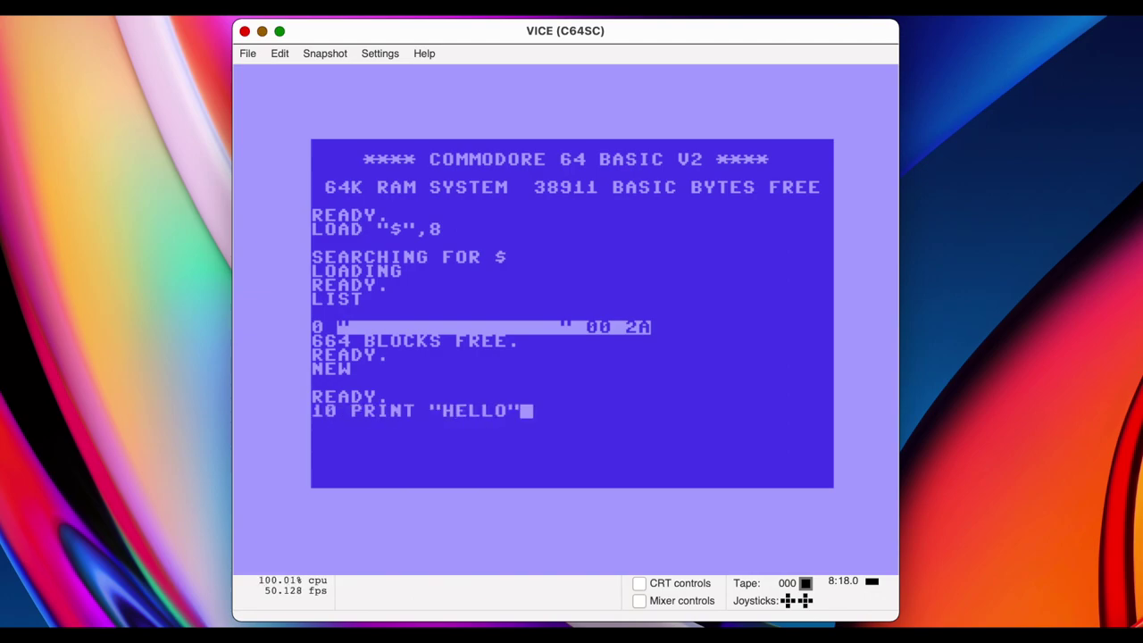
key(Return)
Save the program as "HELLO" to device 8 and clear the screen.
text(SAVE ")
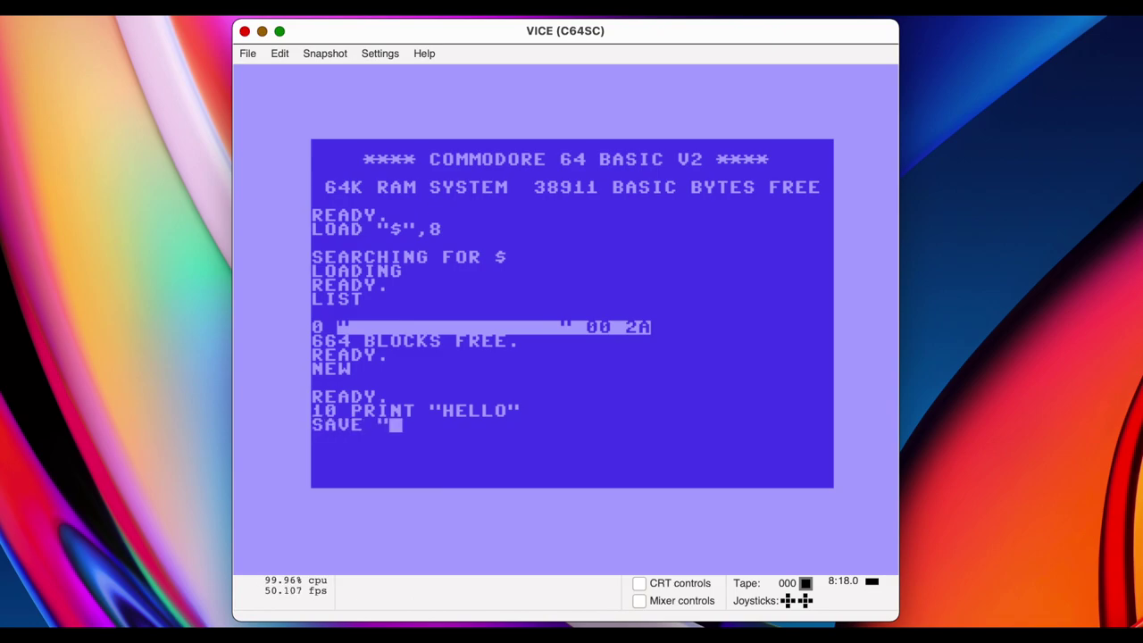
text(HELLO",8)
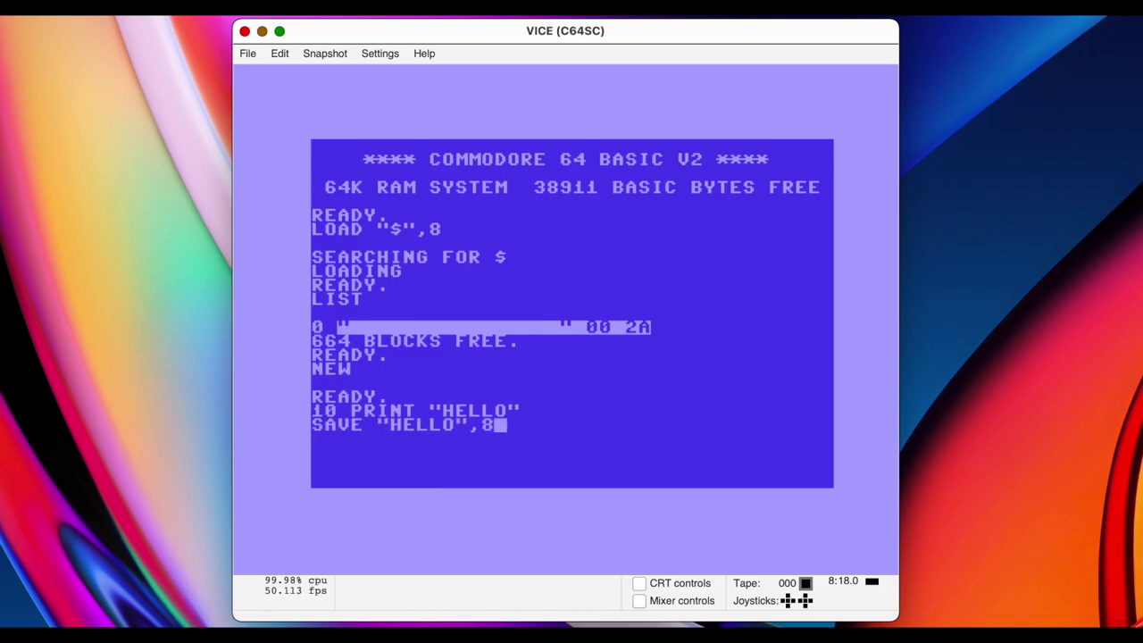
key(Return)
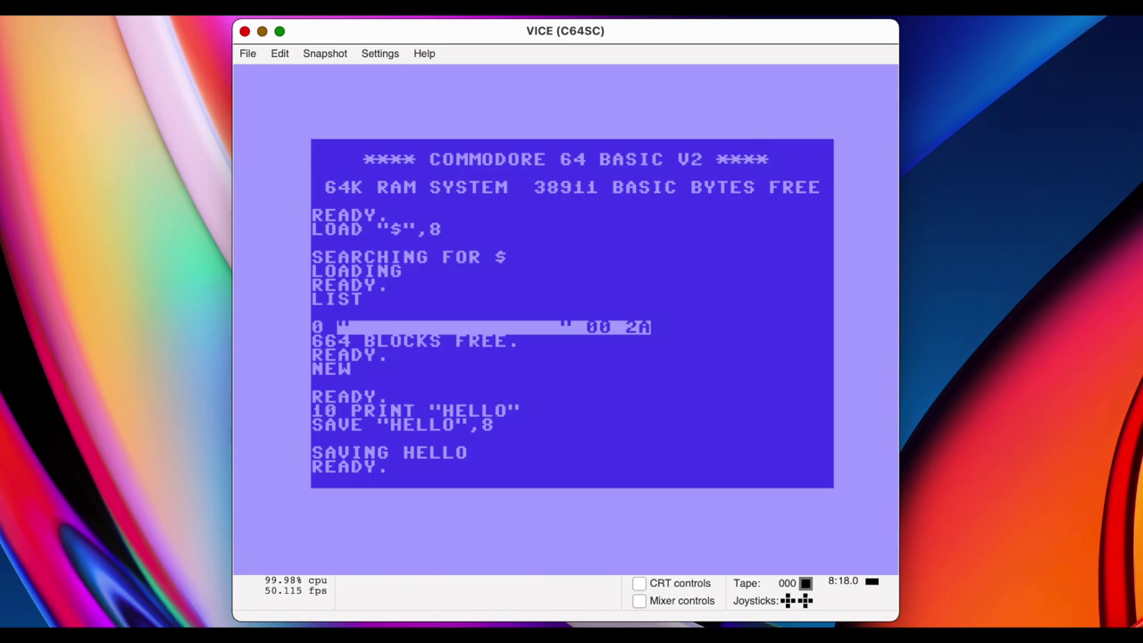
key(shift+Home)
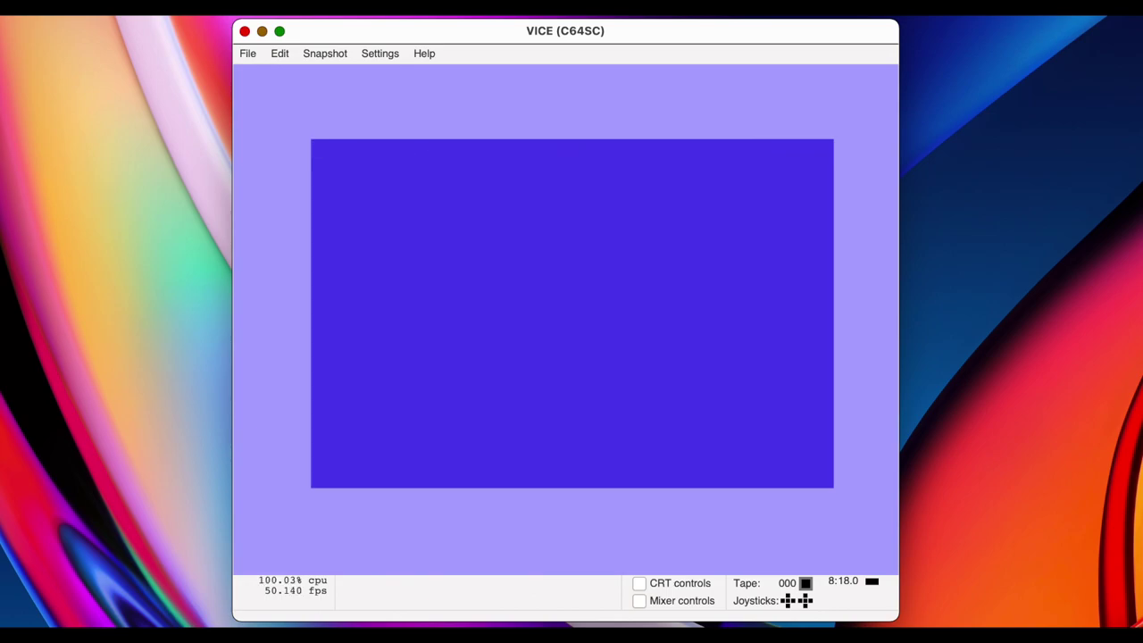
Clear the BASIC memory with NEW, then load the disk directory with LOAD "$",8 and list it.
text(NEW)
key(Return)
text(LO)
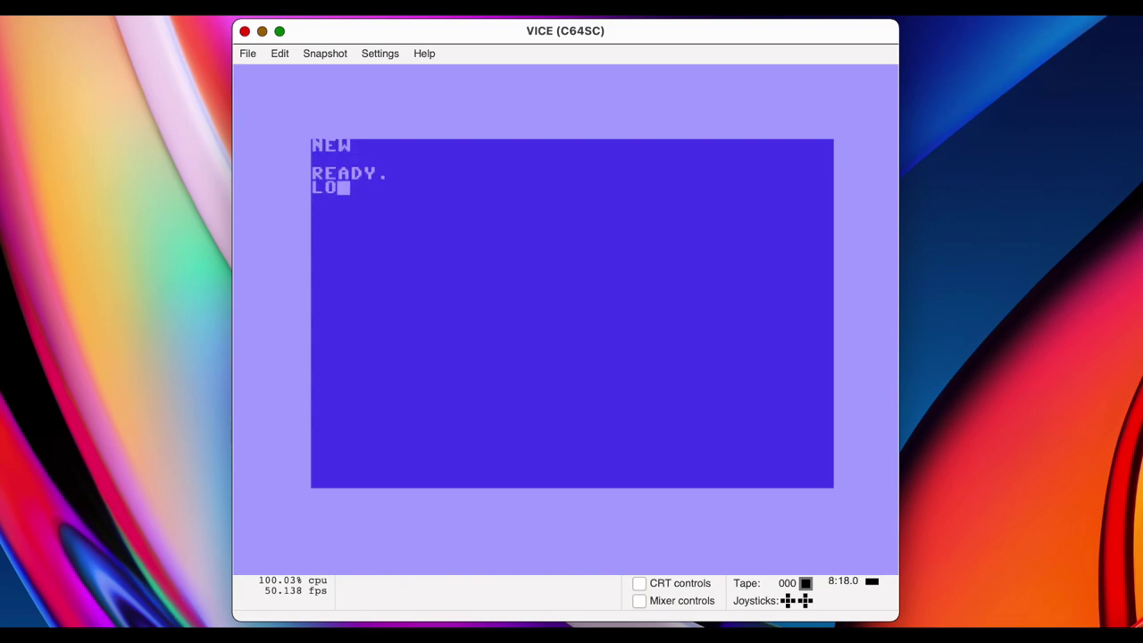
text(AD "$",8)
key(Return)
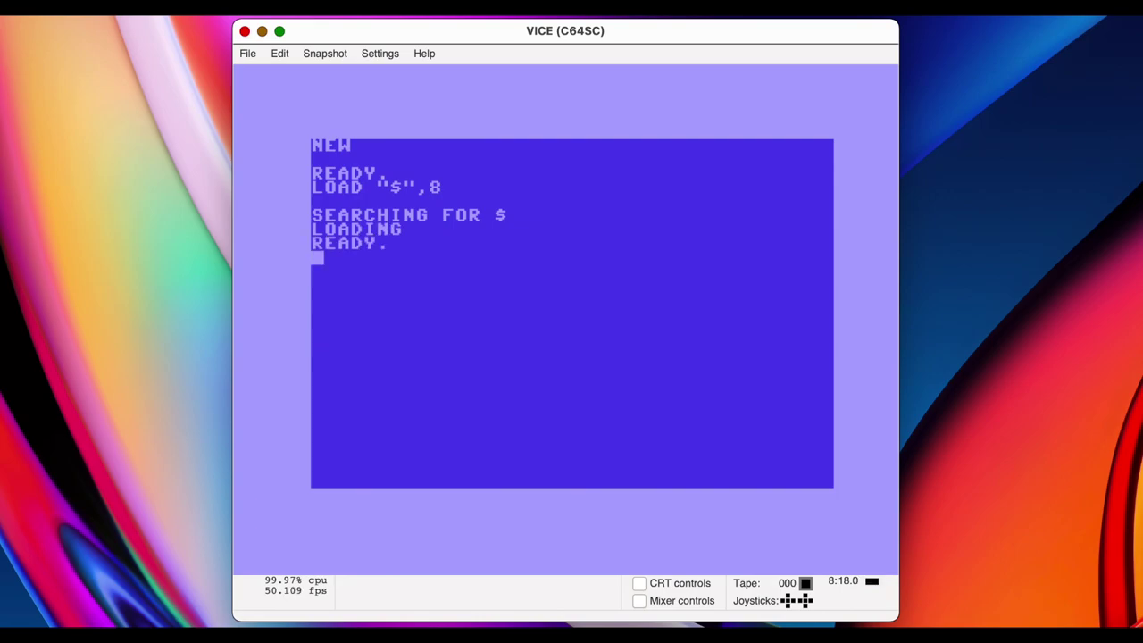
text(LIST)
key(Return)
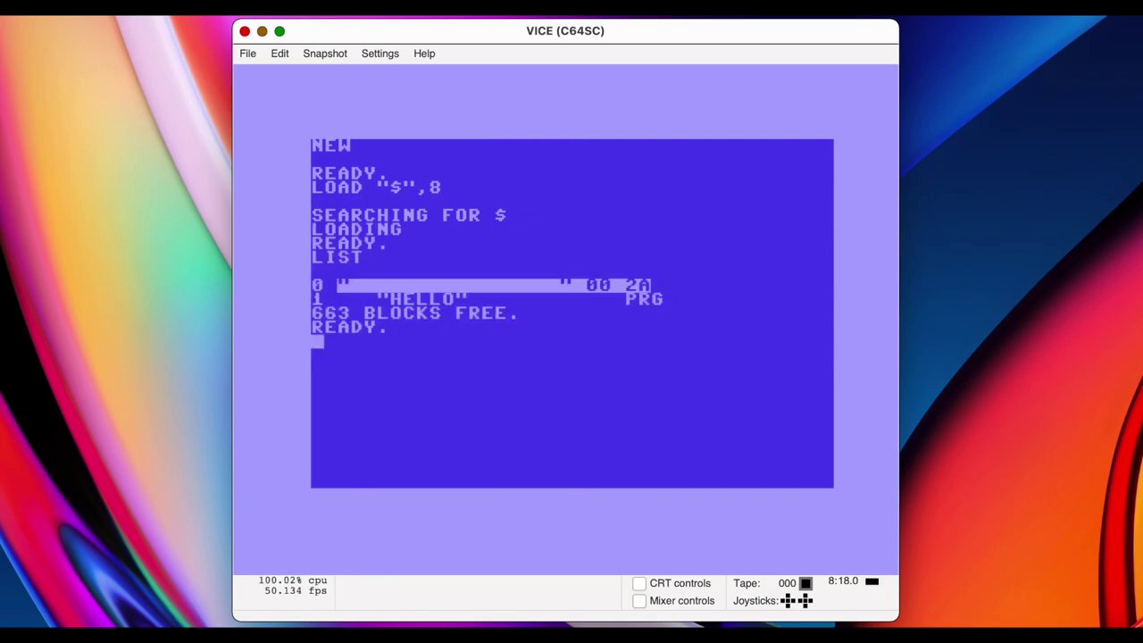
Load the "HELLO" program from device 8 and list its code.
text(LOAD )
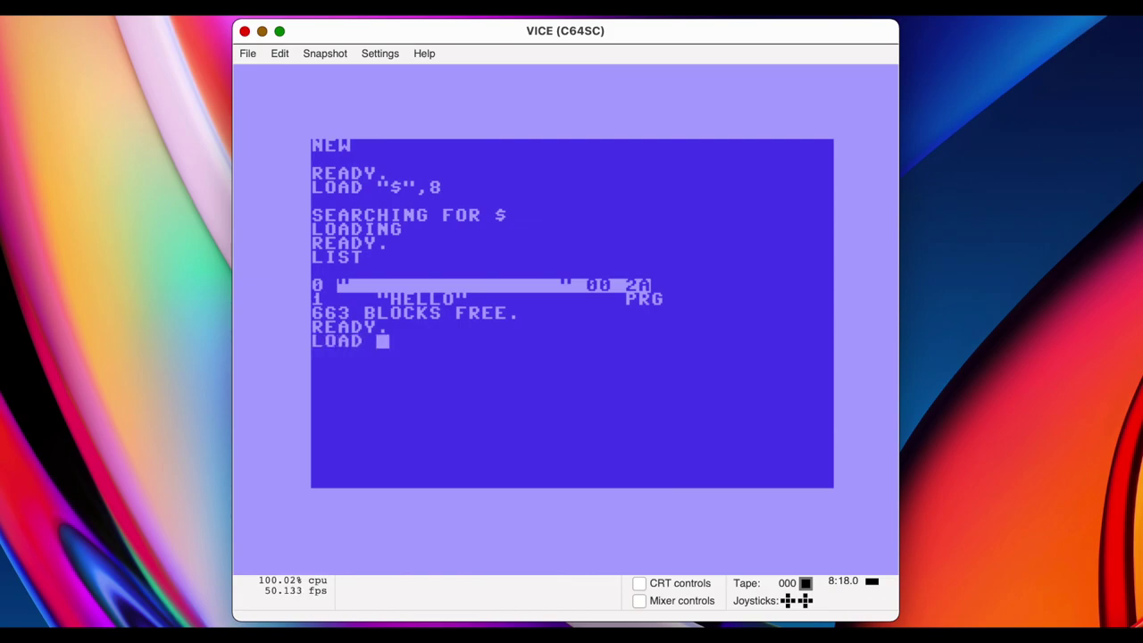
text("HELLO",8)
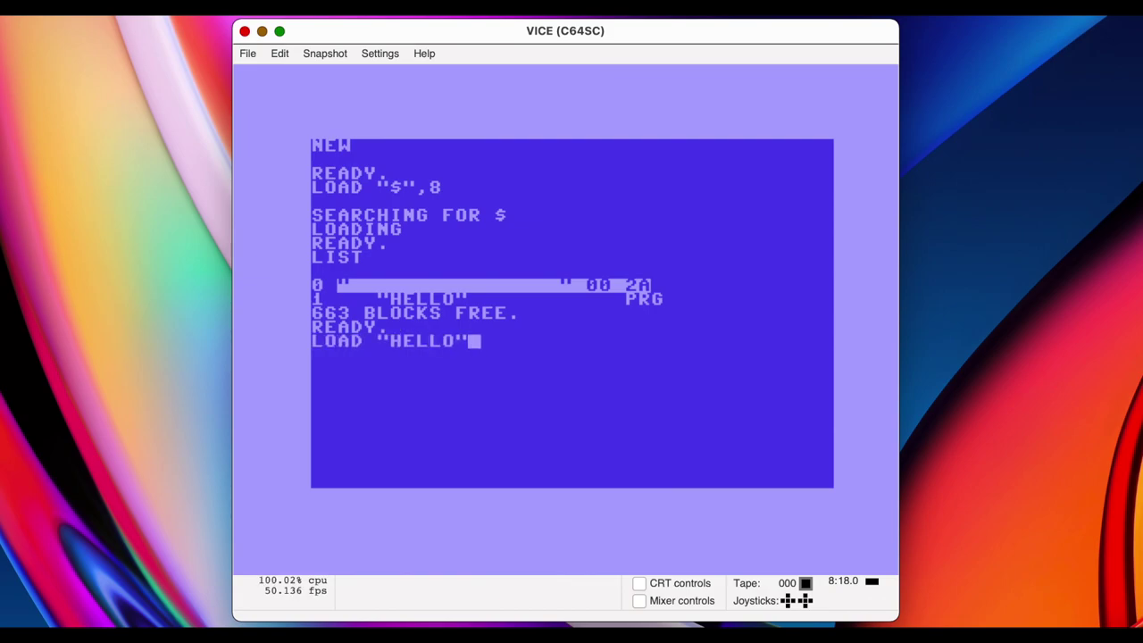
key(Return)
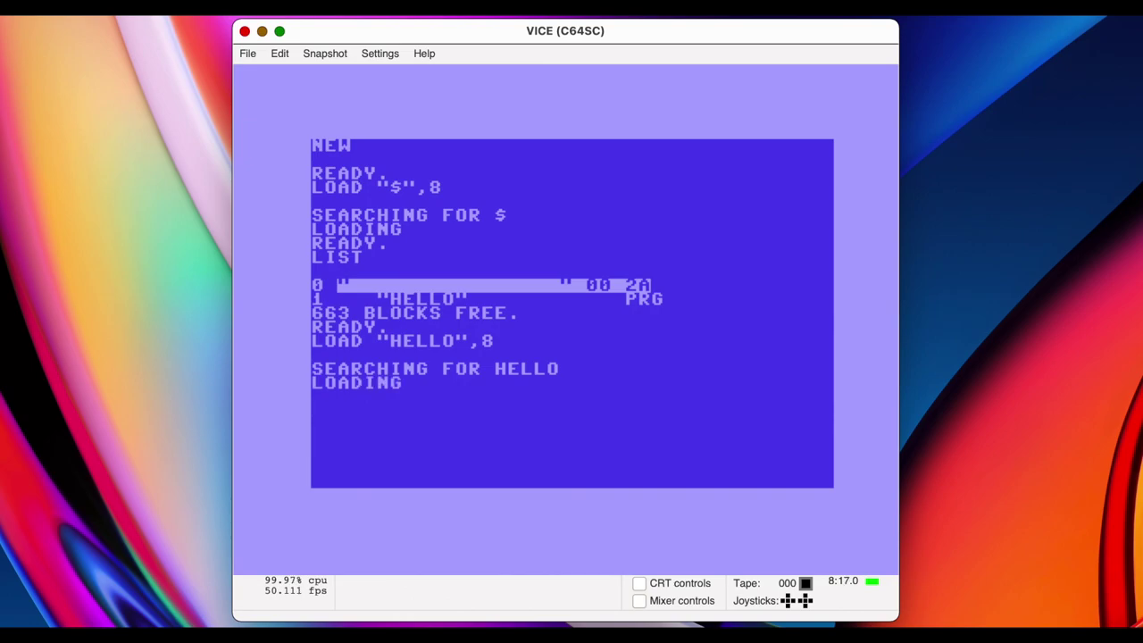
text(LIST)
key(Return)
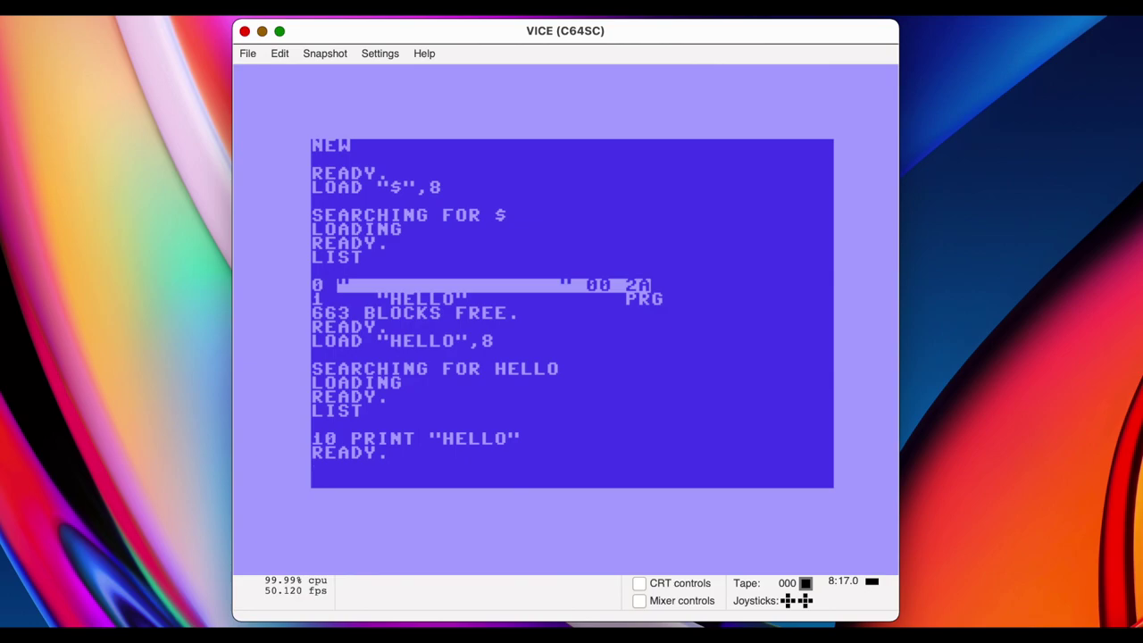
Switch to Finder, copy disk1.d64 and disk2.d64 from the Desktop to the THEC64 drive, and eject the drive.
key(super+Tab)
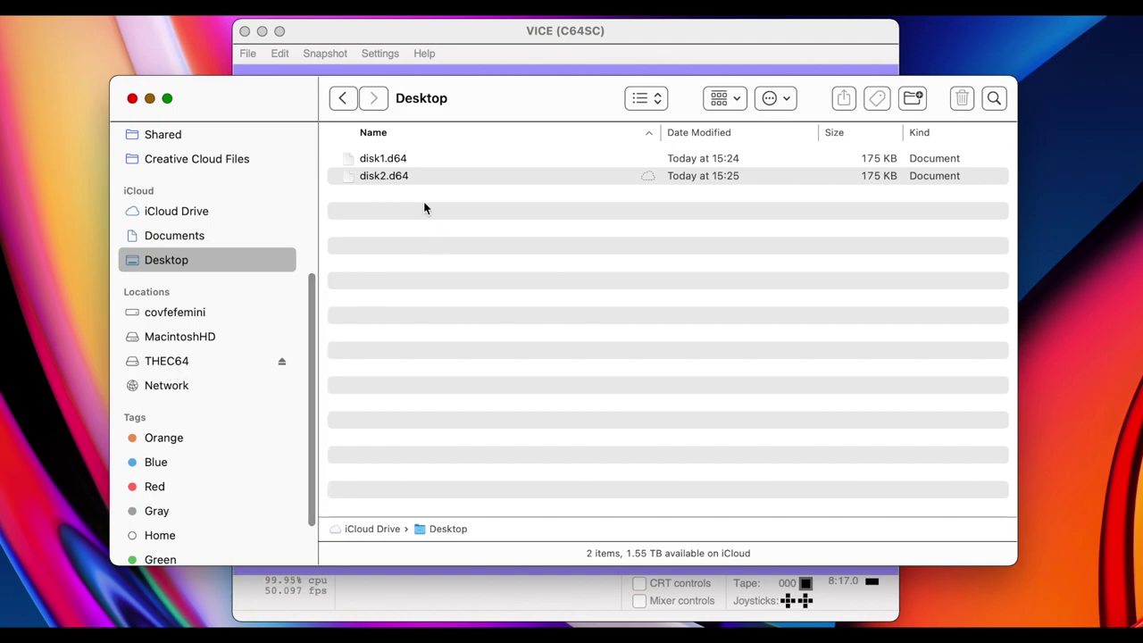
key(super+a)
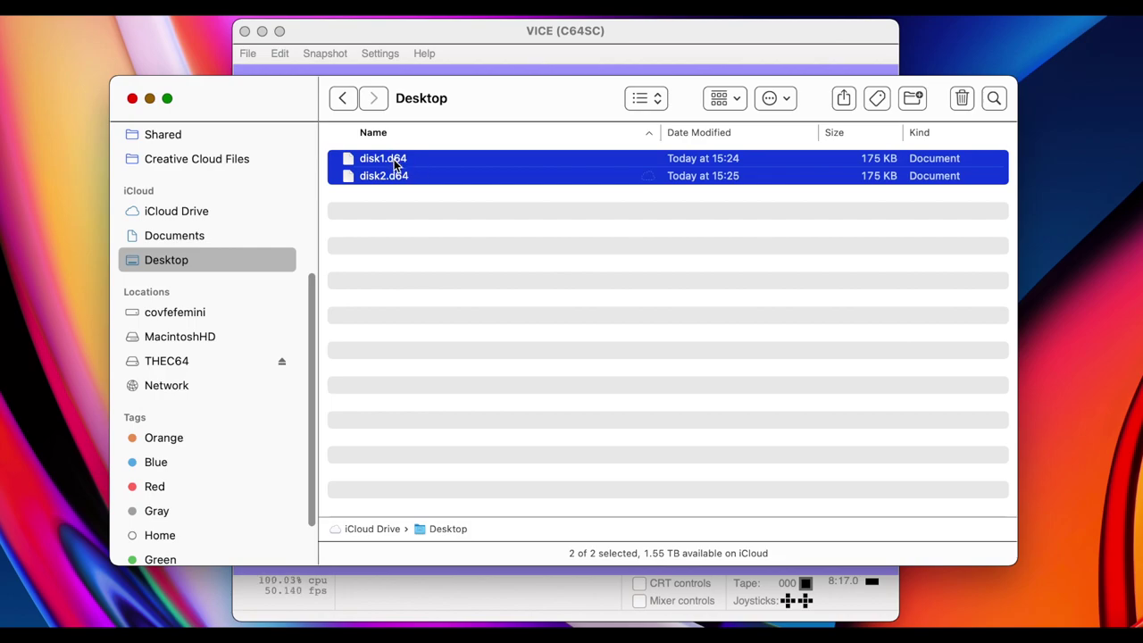
drag(394, 159, 208, 362)
click(247, 366)
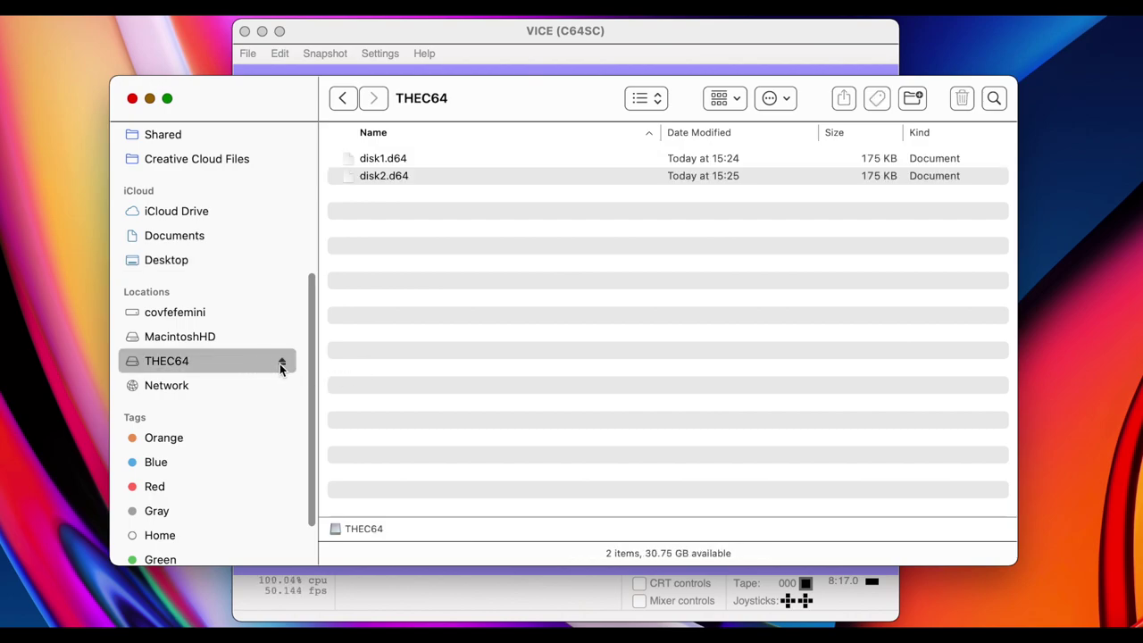
click(280, 363)
click(364, 28)
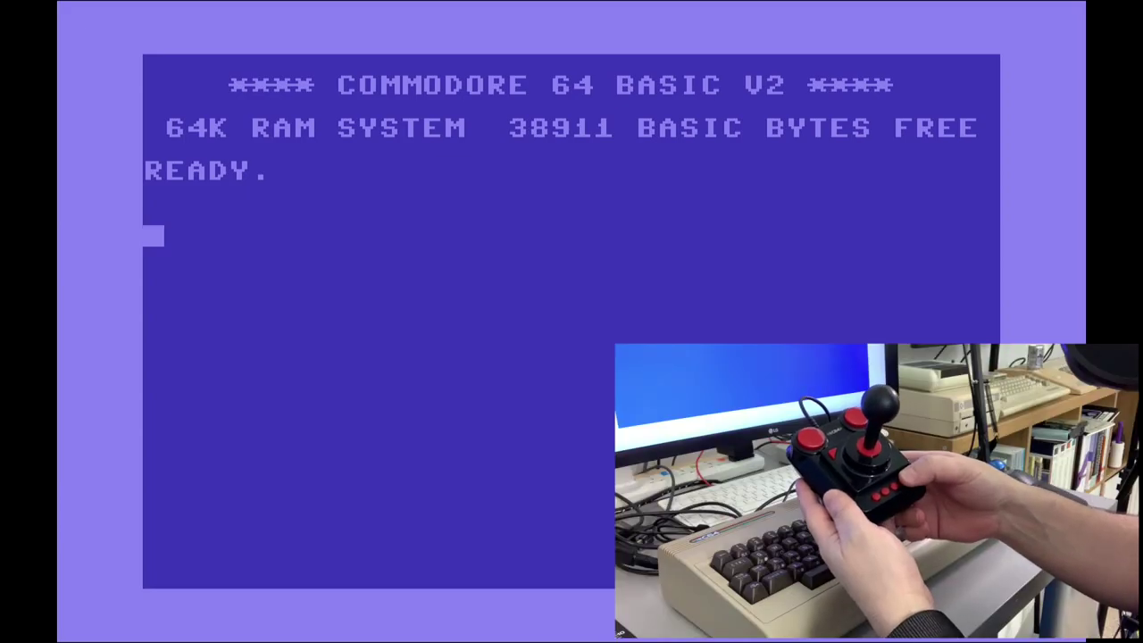
On THEC64, insert disk2 into the disk drive through Media access and return to the BASIC screen.
key(Escape)
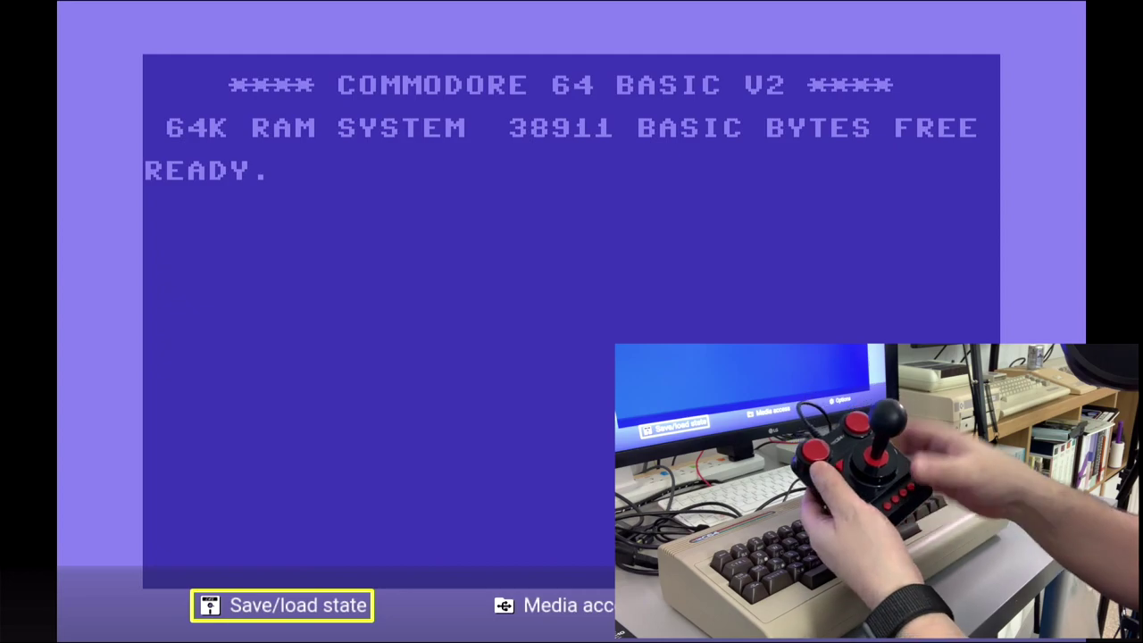
key(Right)
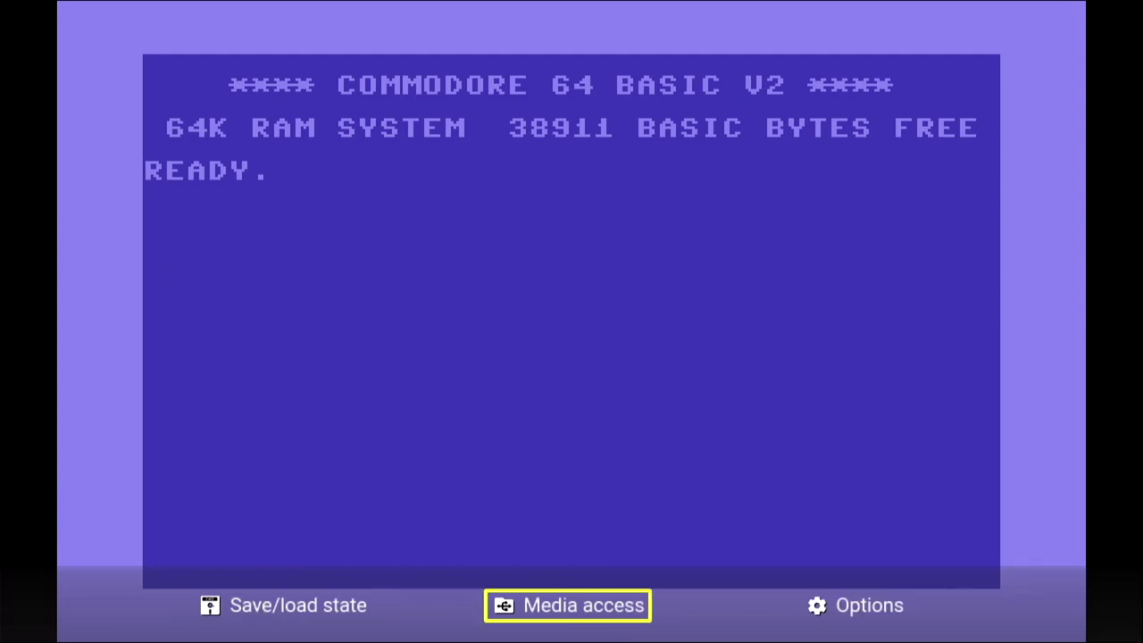
key(Return)
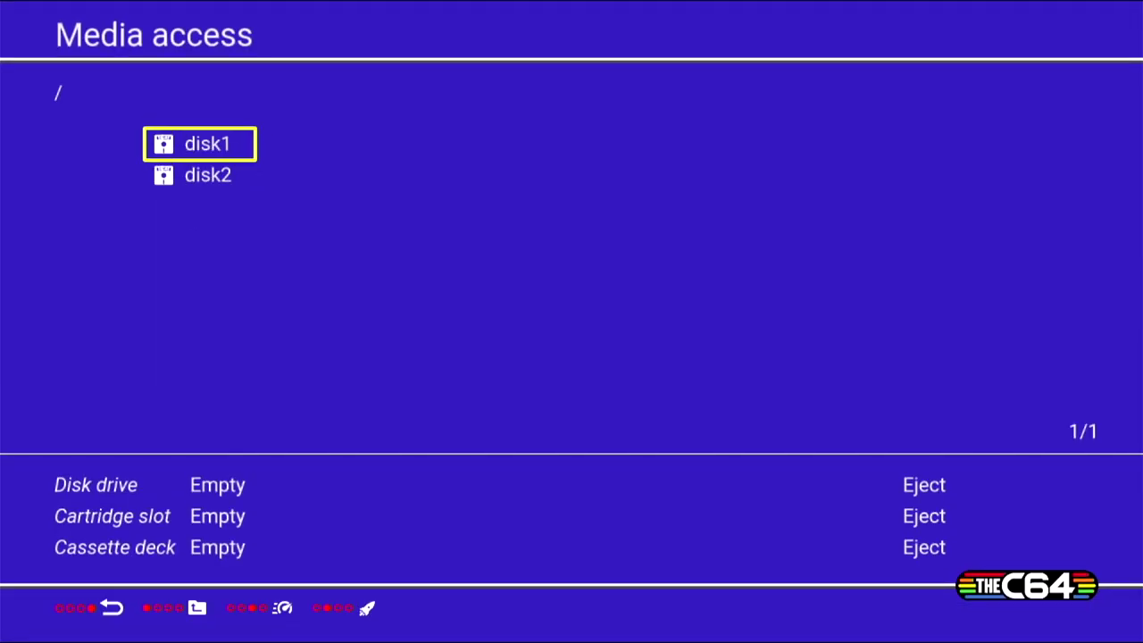
key(Down)
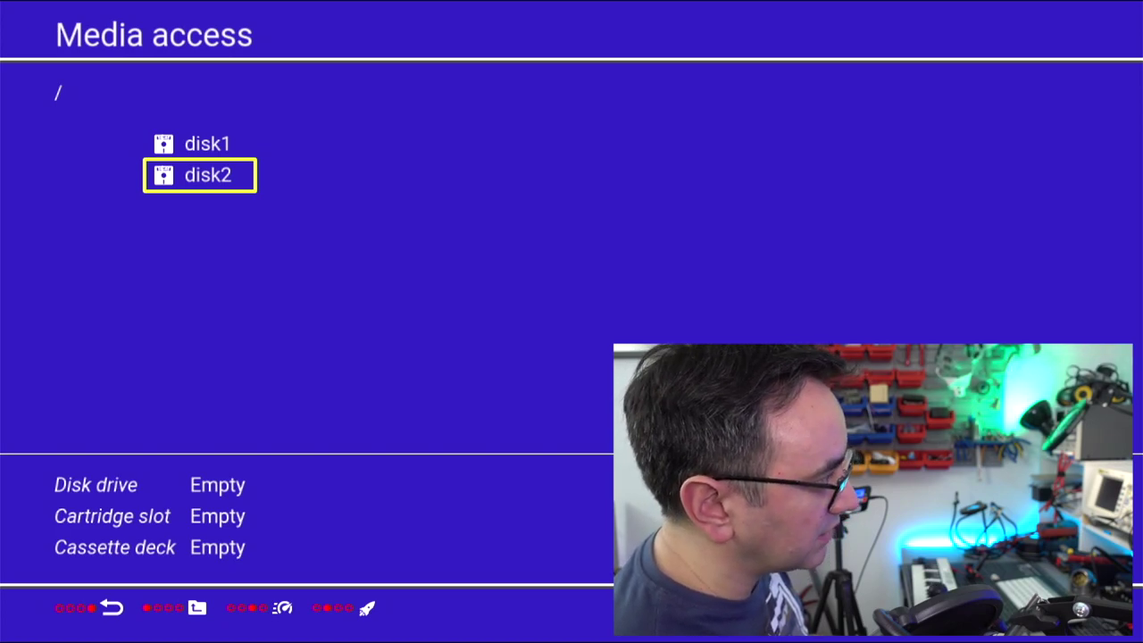
key(Return)
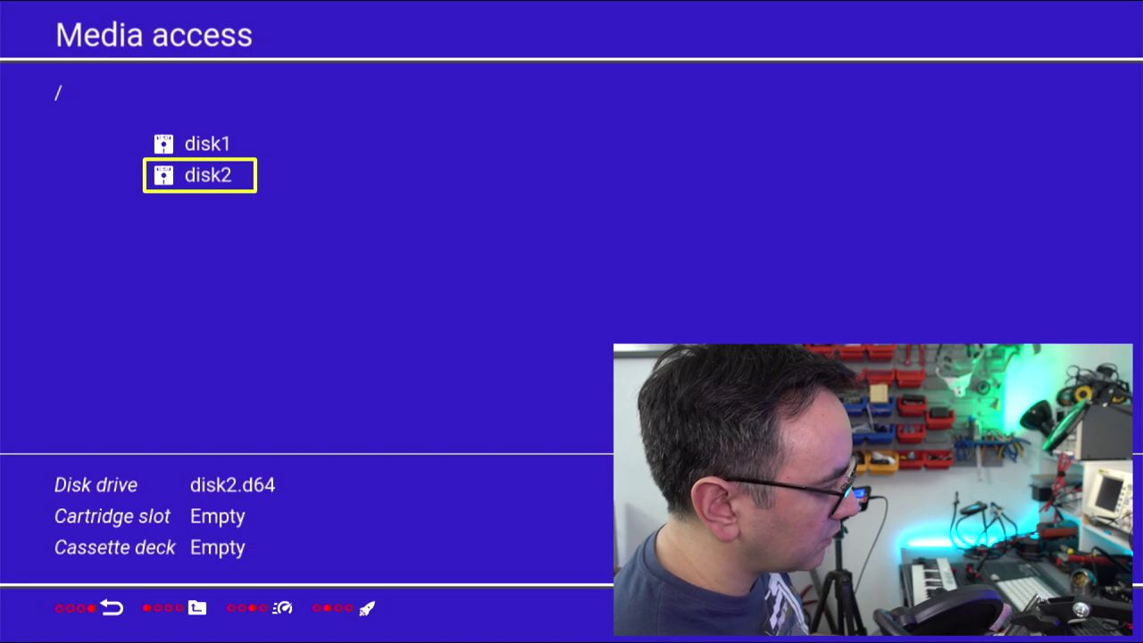
key(Escape)
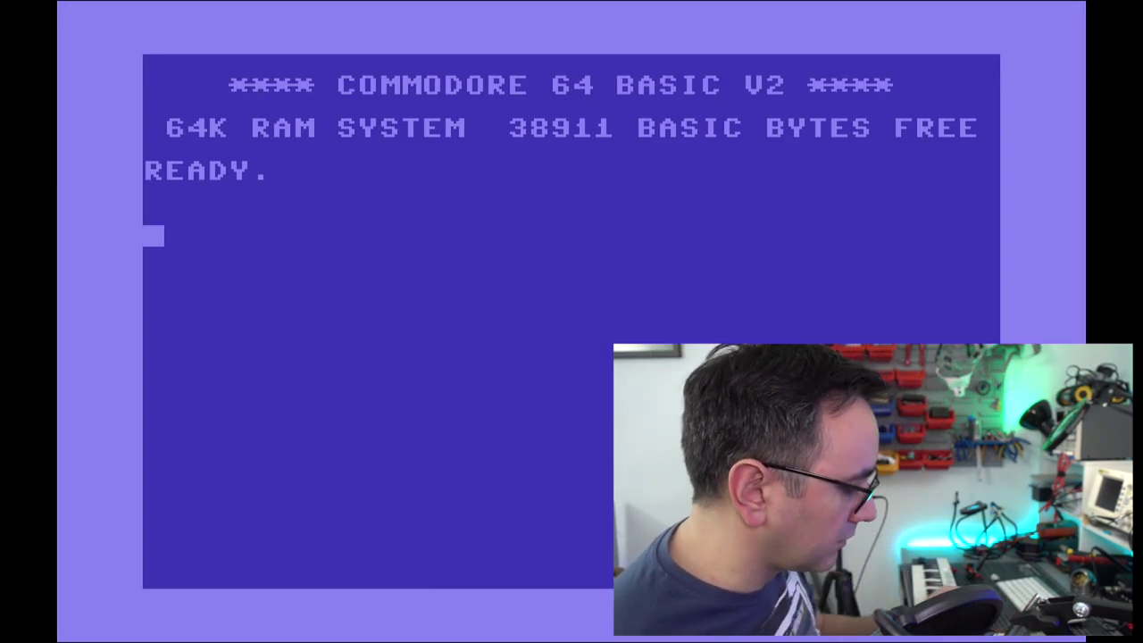
Load the directory of the inserted disk with LOAD "$",8 and list its contents.
key(Return)
key(Return)
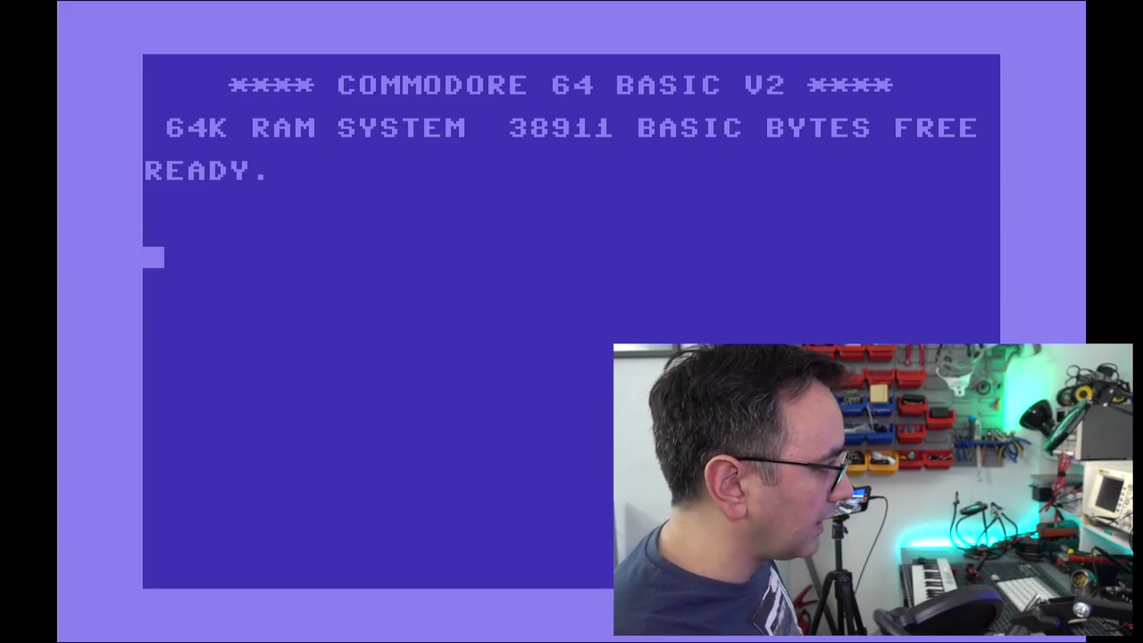
text(LOAD )
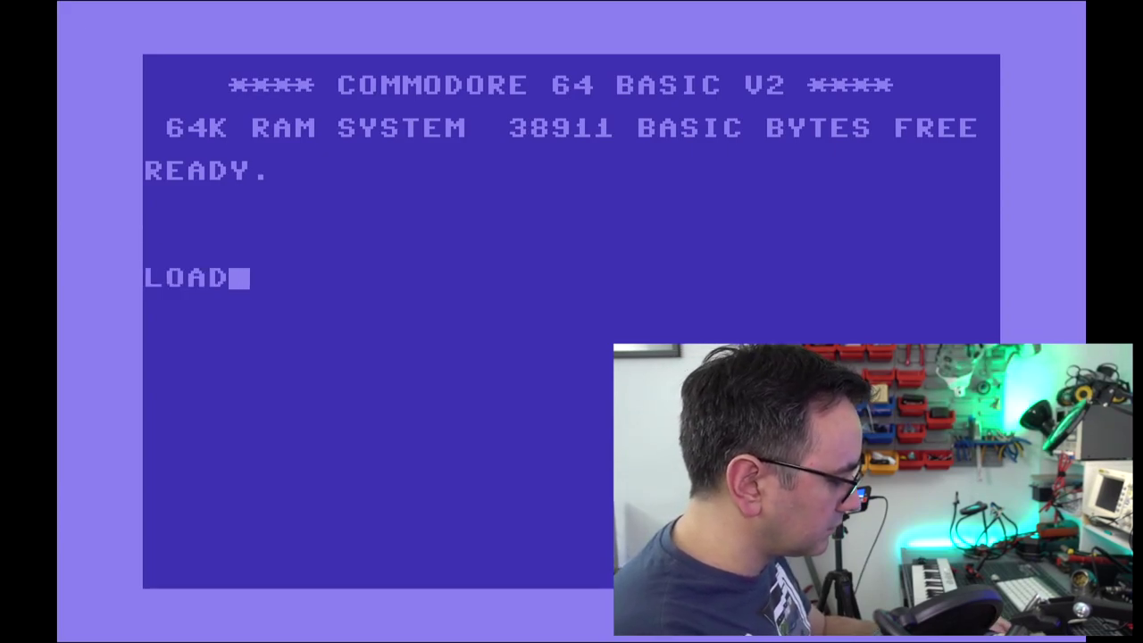
text("$",8)
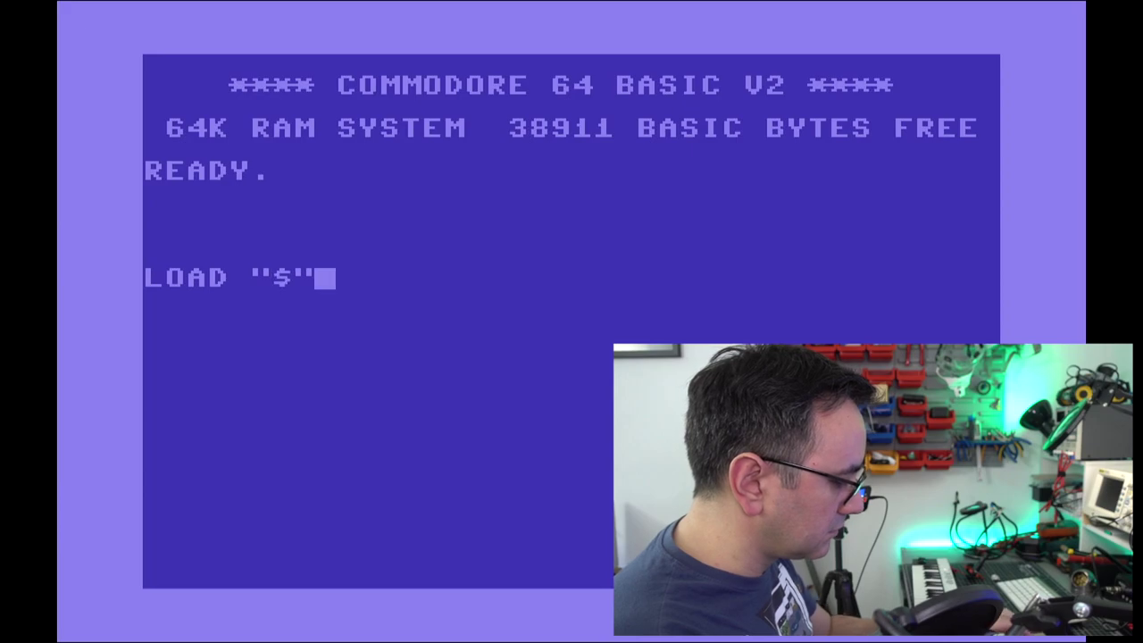
key(Return)
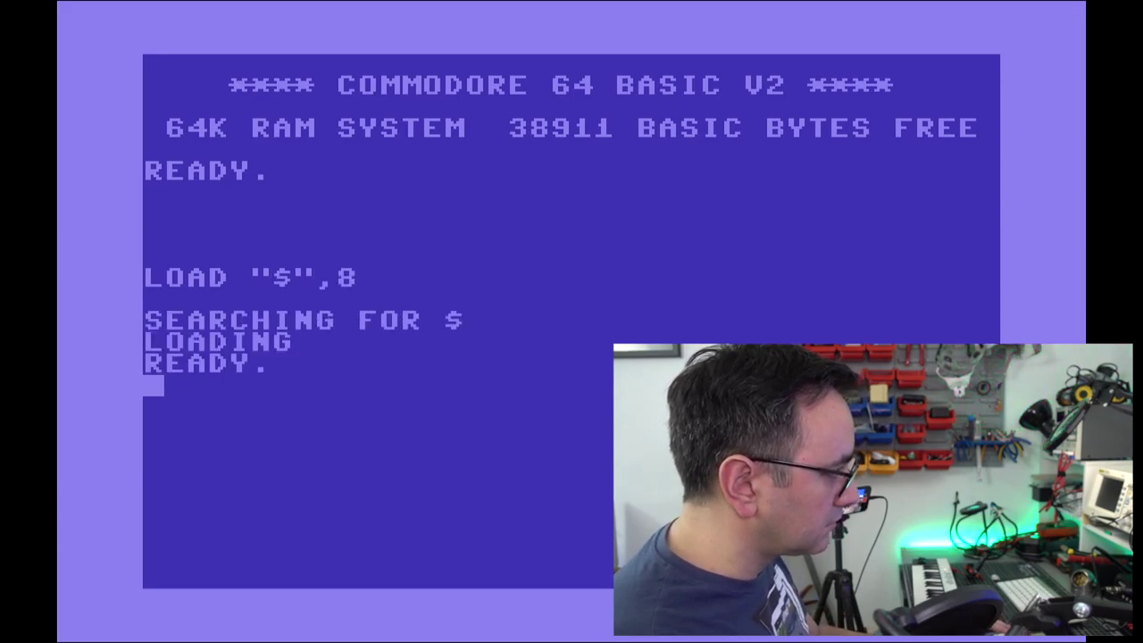
text(LIST)
key(Return)
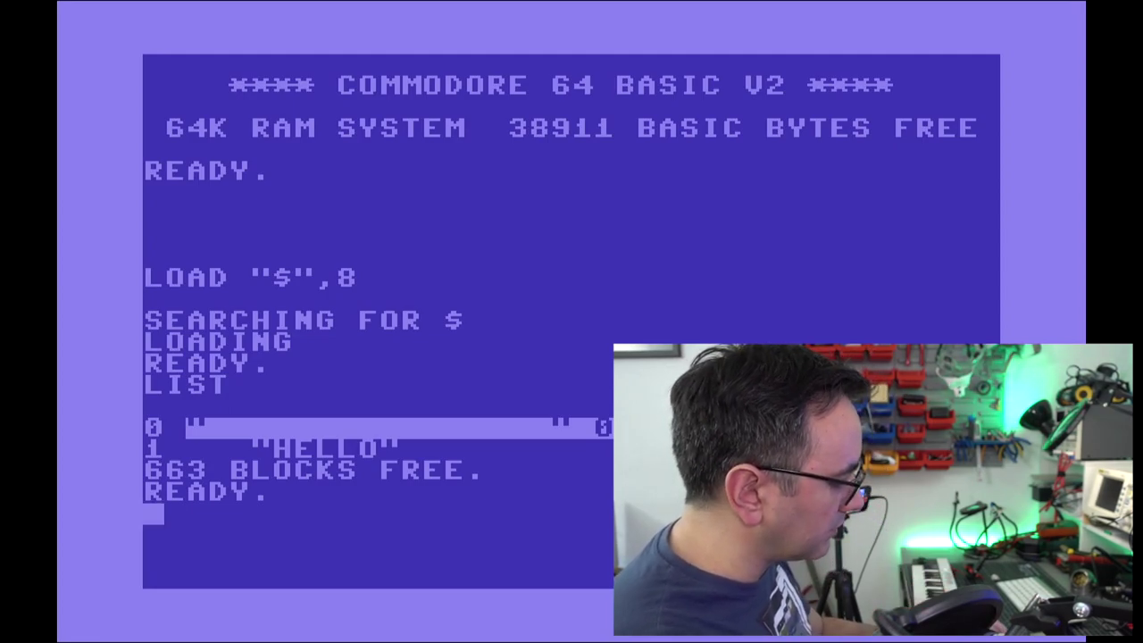
Load "HELLO" from device 8 on THEC64 and list the program.
text(LOAD ")
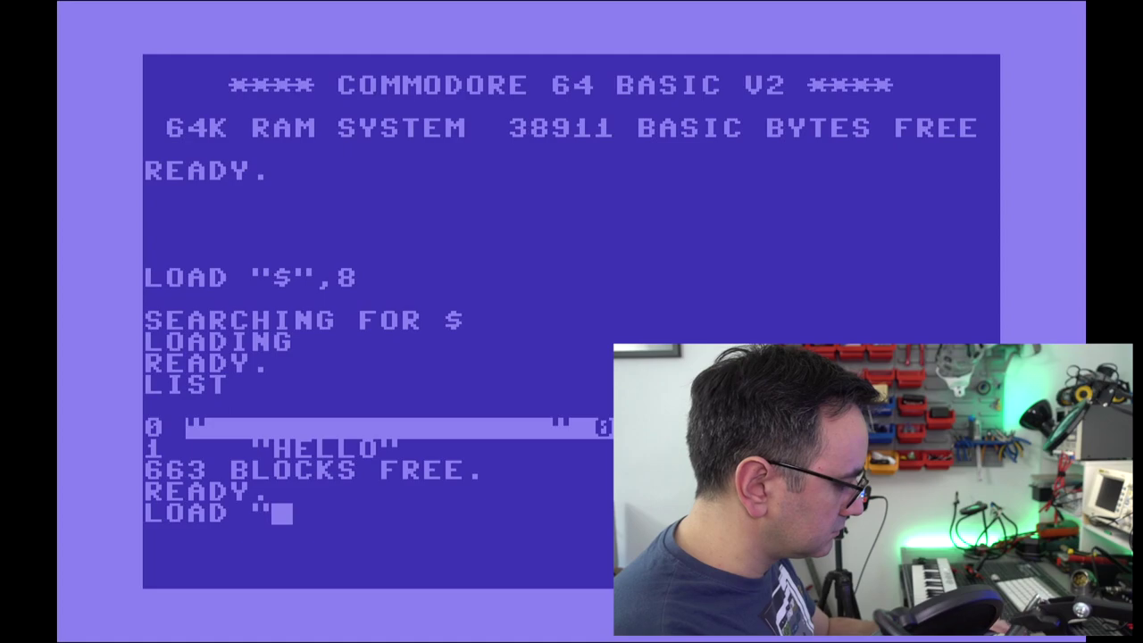
text(HELLO",8)
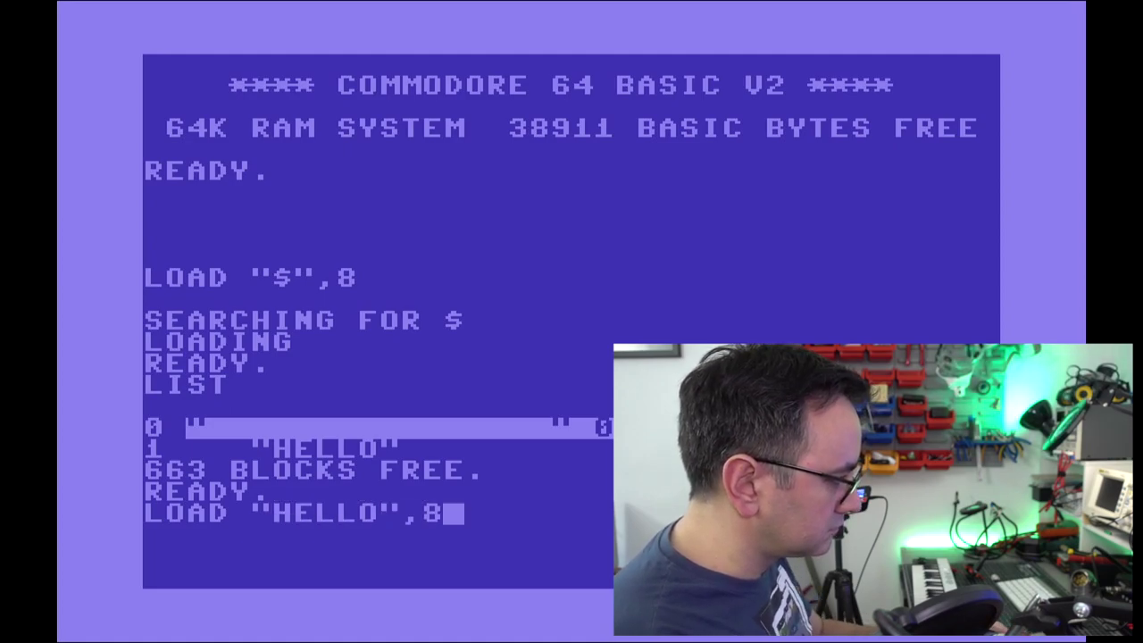
key(Return)
text(LIST)
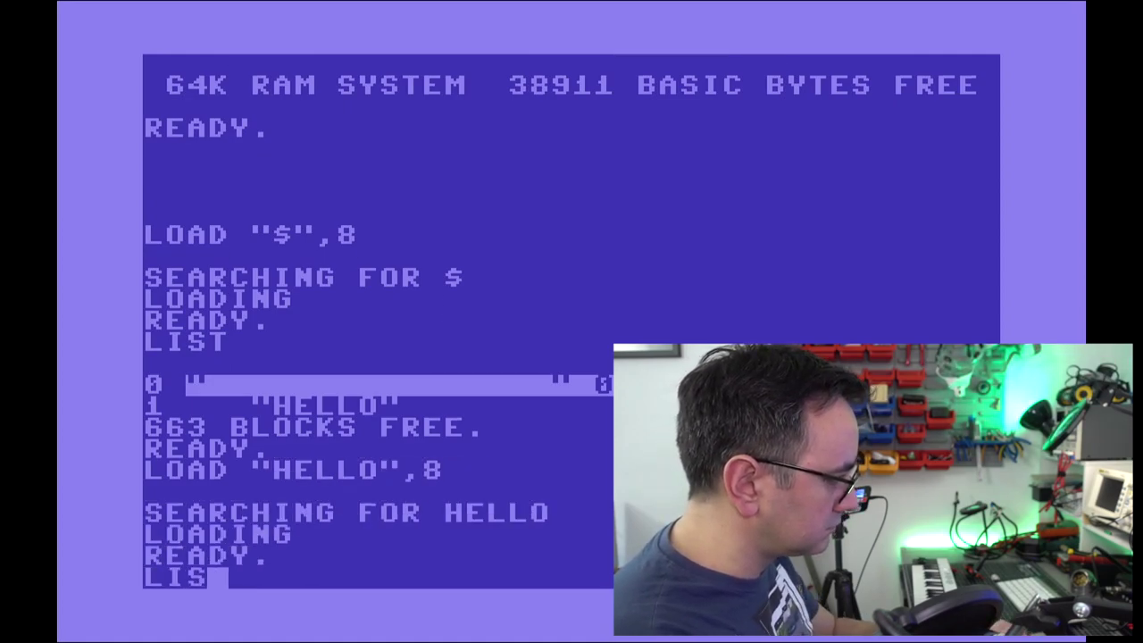
key(Return)
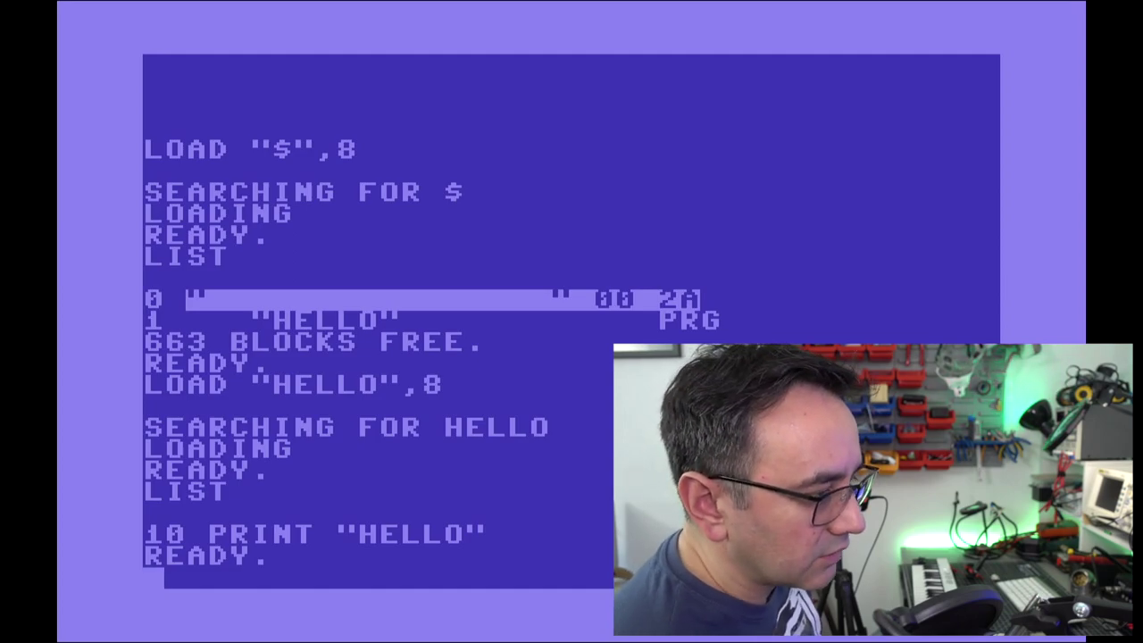